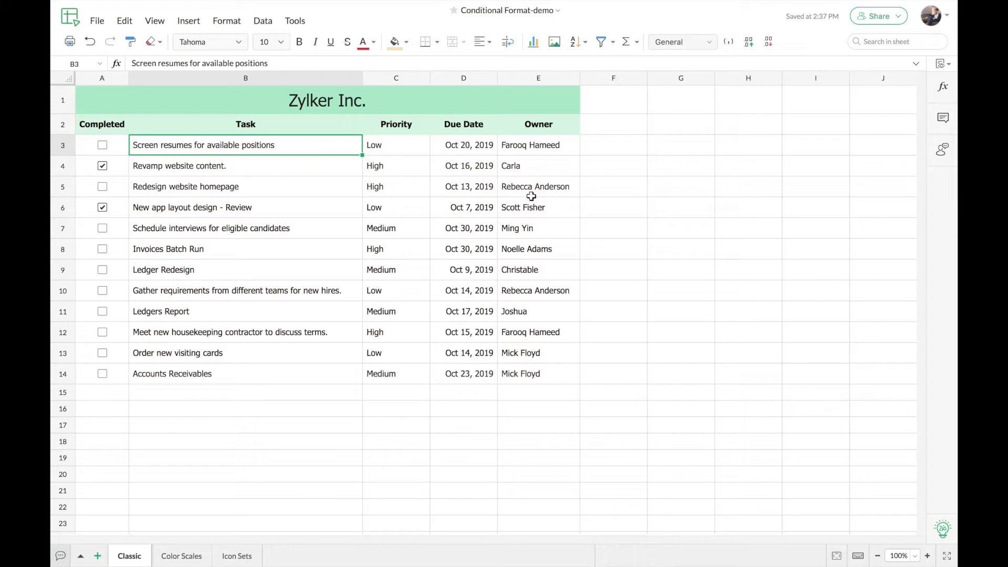
- Start a new Classic conditional formatting rule for the Priority values in C3:C14, keeping the rule dialog clear of those cells
left_click(395, 172)
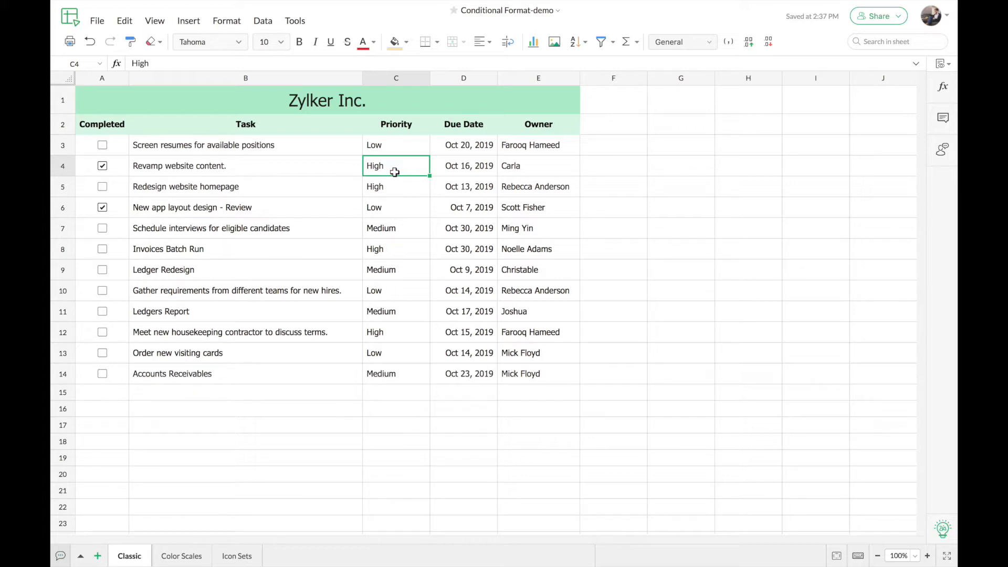
left_click(400, 150)
left_click(397, 185)
left_click_drag(405, 147, 419, 378)
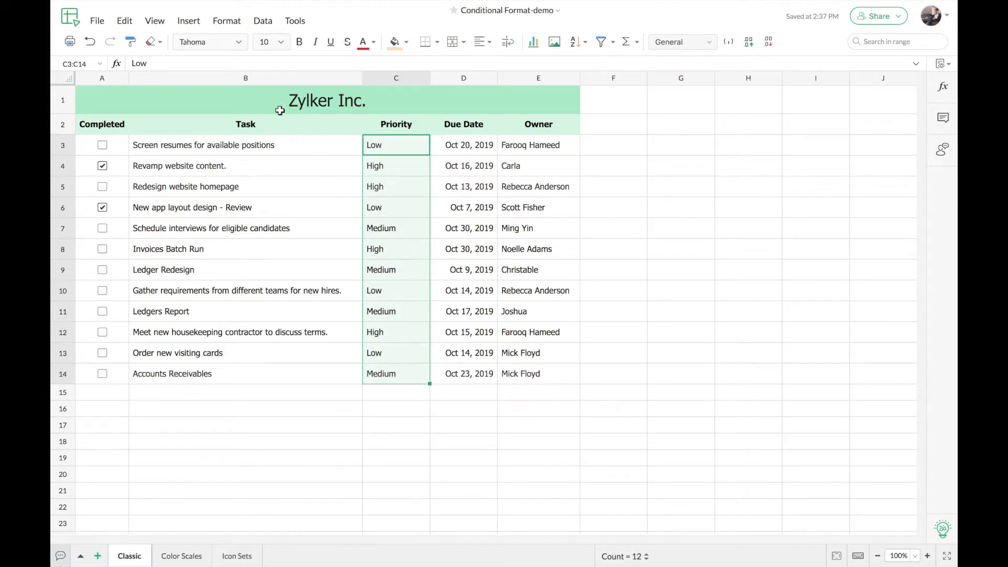
left_click(230, 24)
mouse_move(264, 68)
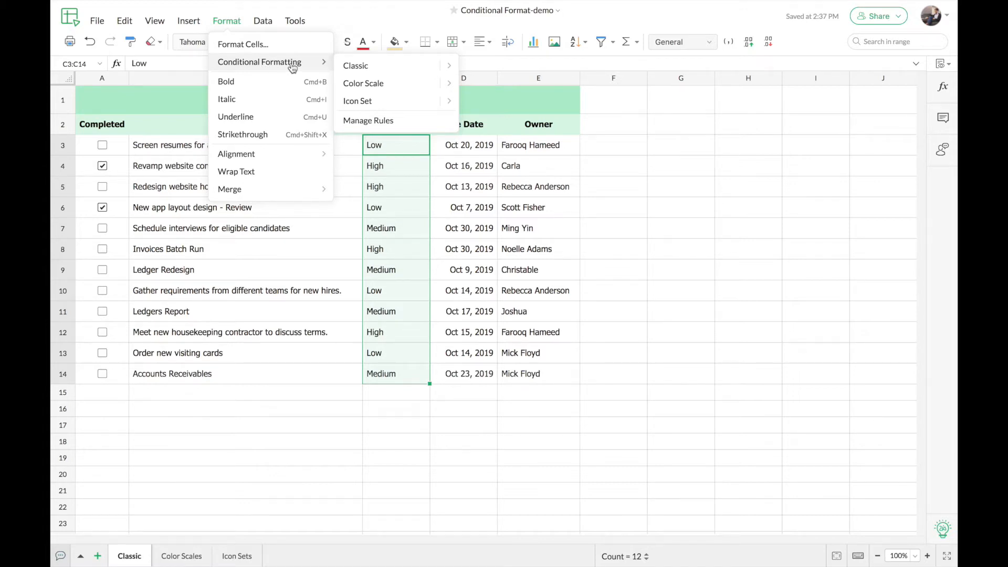
left_click(358, 65)
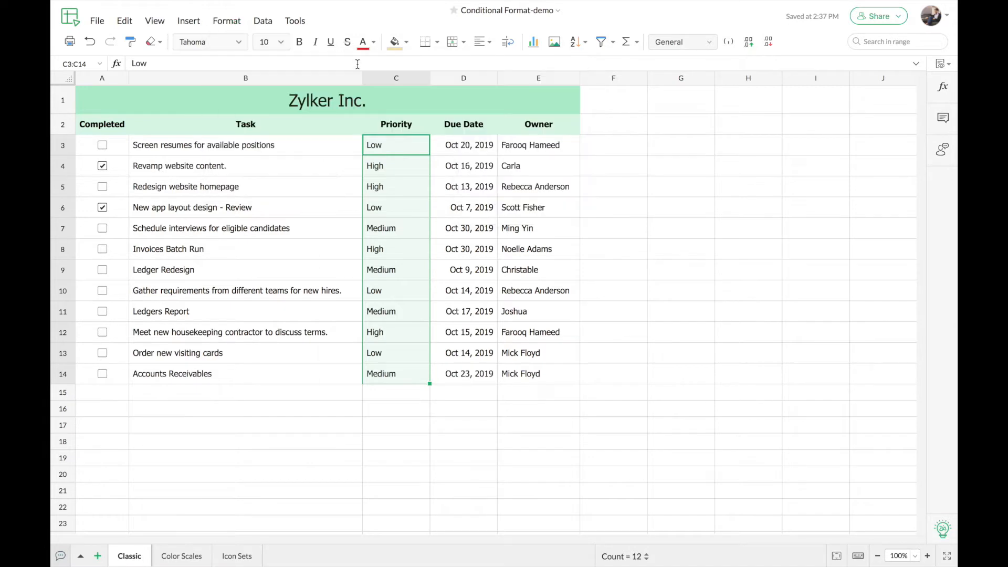
left_click_drag(470, 239, 608, 170)
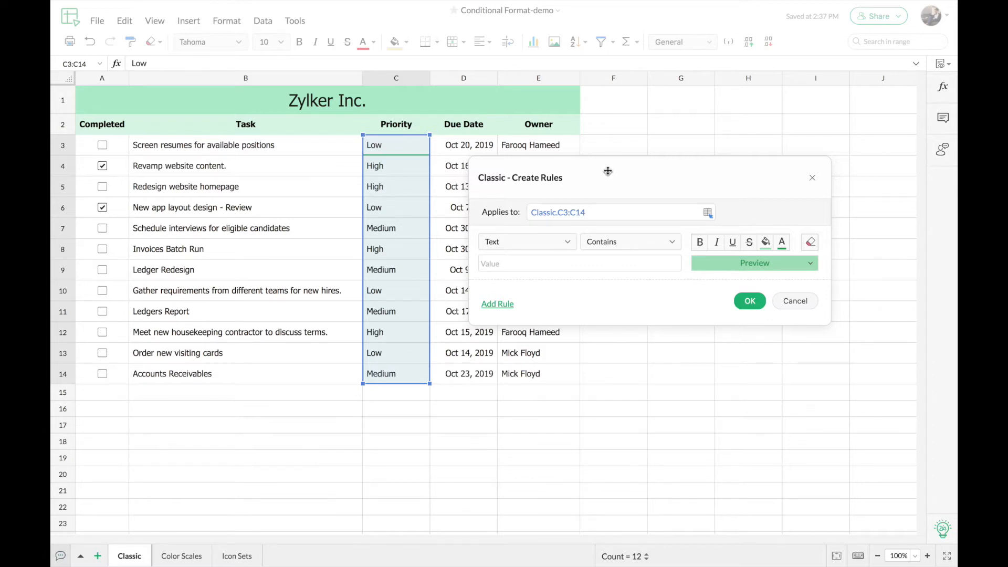
- Examine the available condition types and the comparison options offered for Text and Cell value conditions
left_click(567, 242)
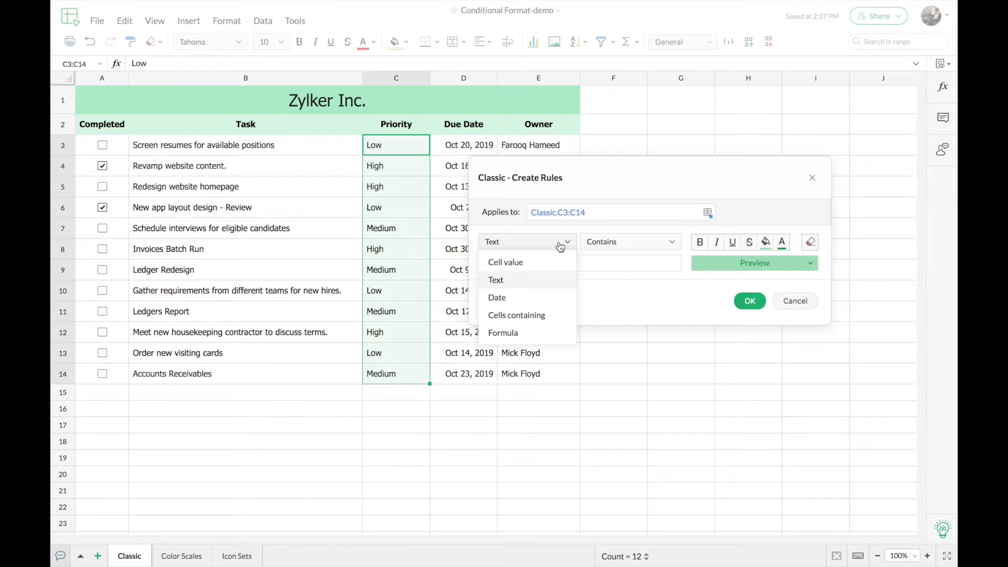
left_click(618, 245)
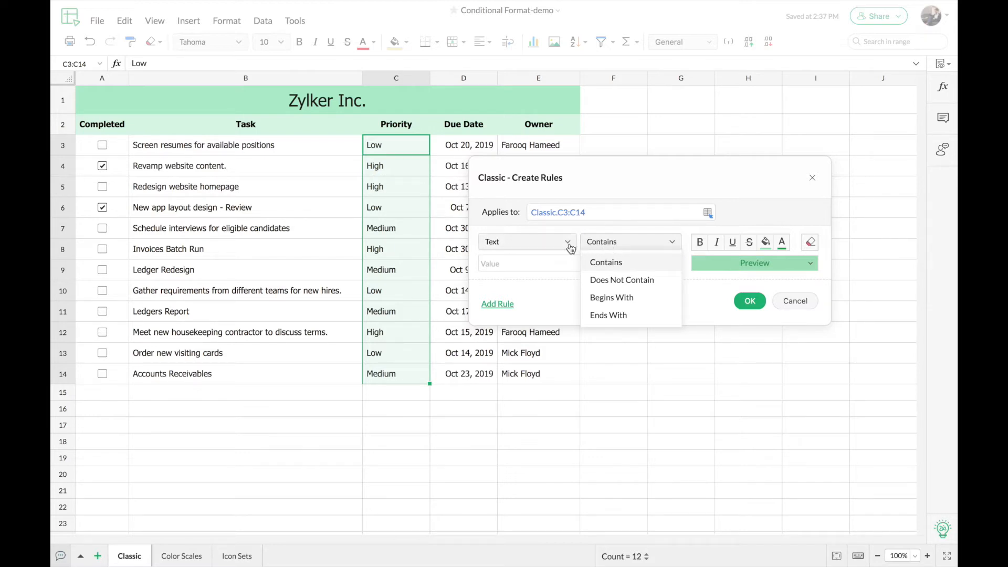
left_click(570, 245)
left_click(542, 262)
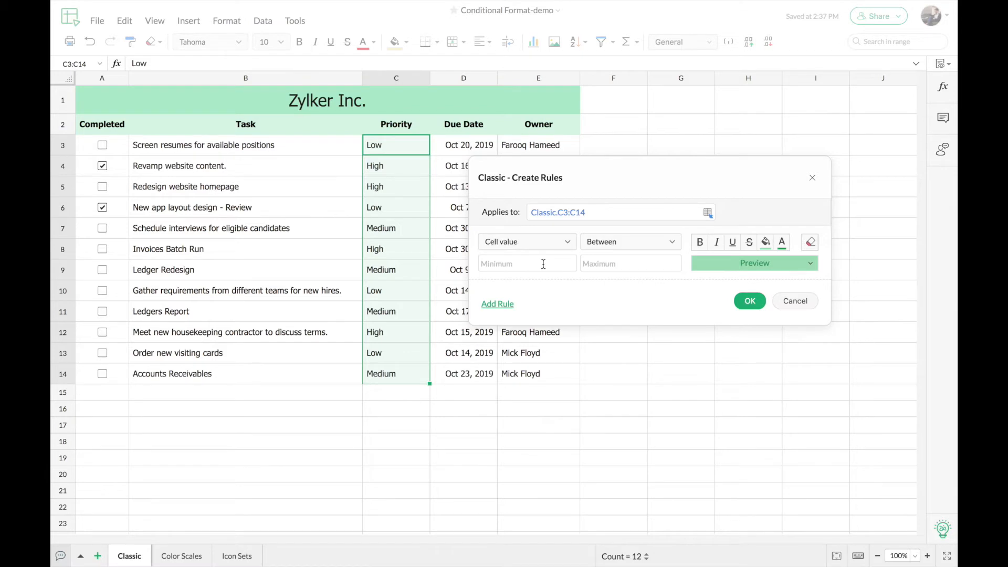
left_click(627, 247)
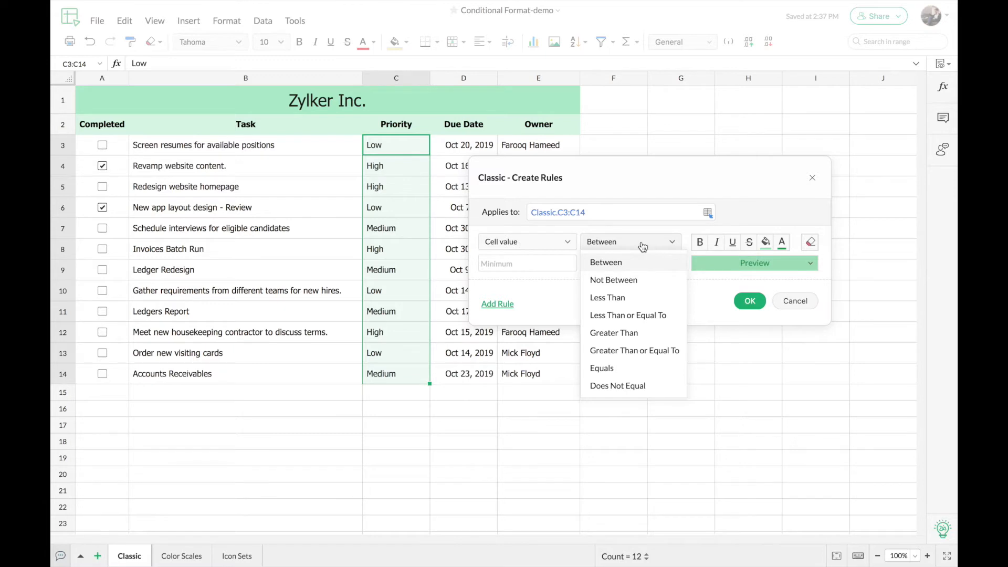
left_click(643, 244)
- Review the comparison options for Text and Date conditions, including the calendar for the start date
left_click(566, 249)
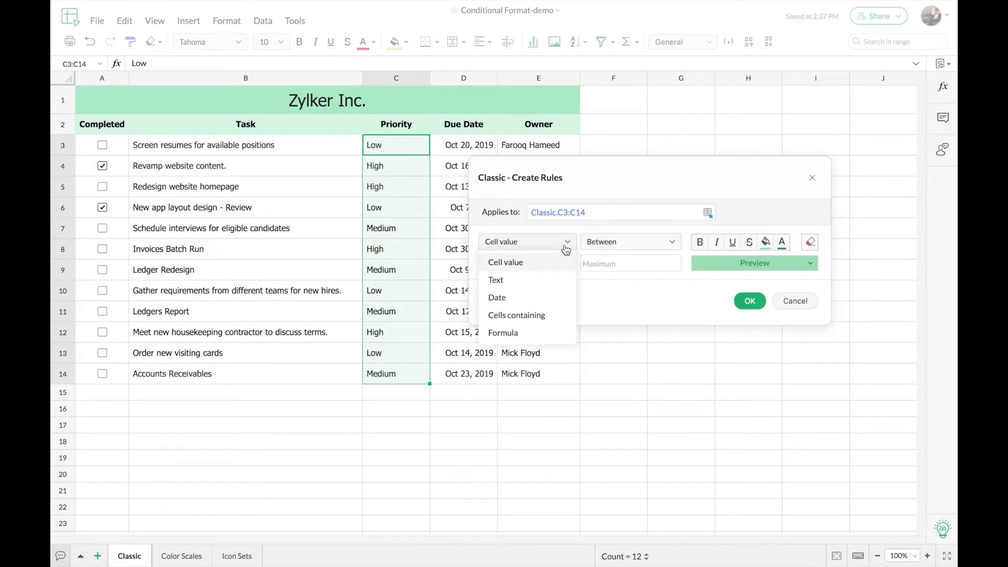
left_click(546, 285)
left_click(622, 249)
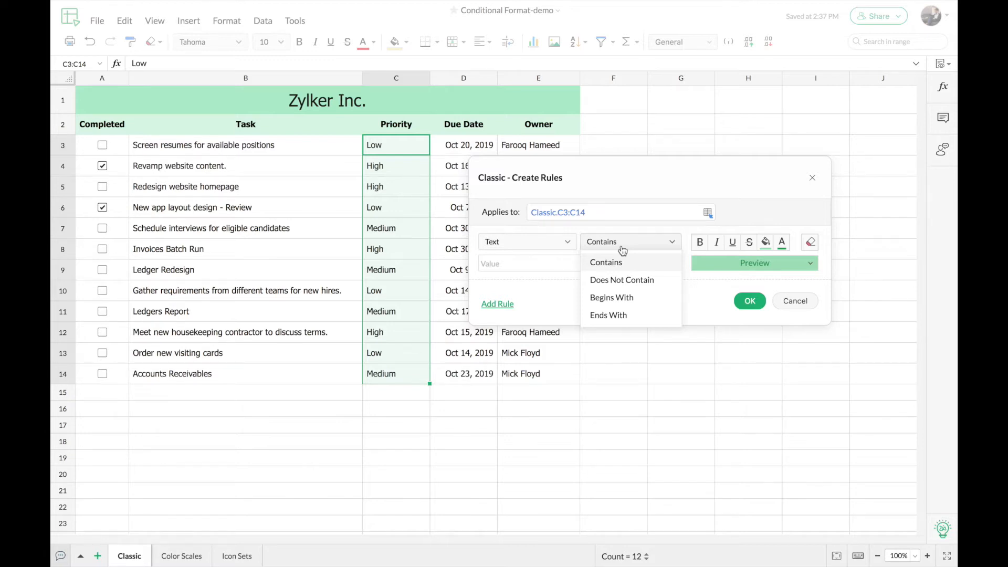
left_click(623, 247)
left_click(556, 244)
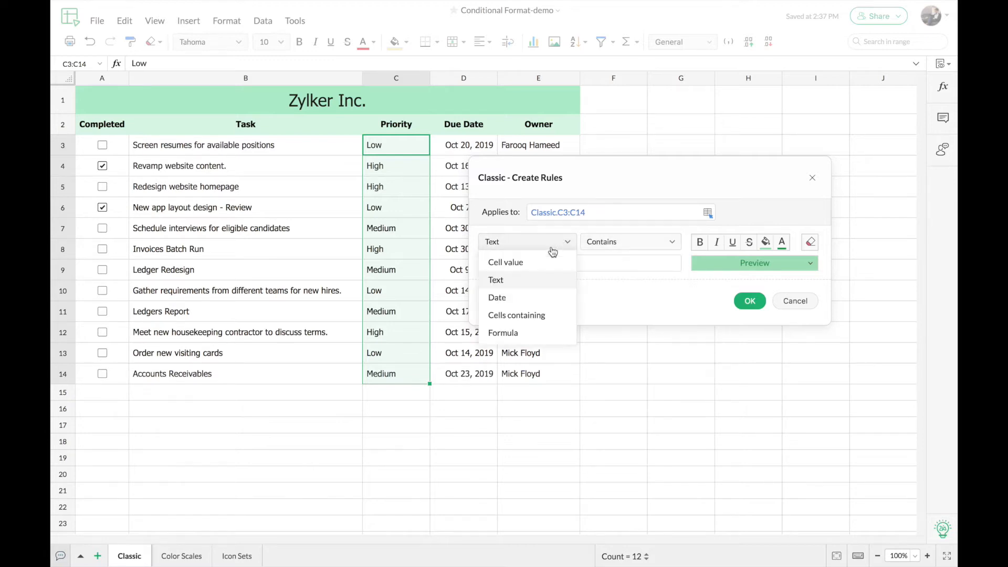
left_click(536, 301)
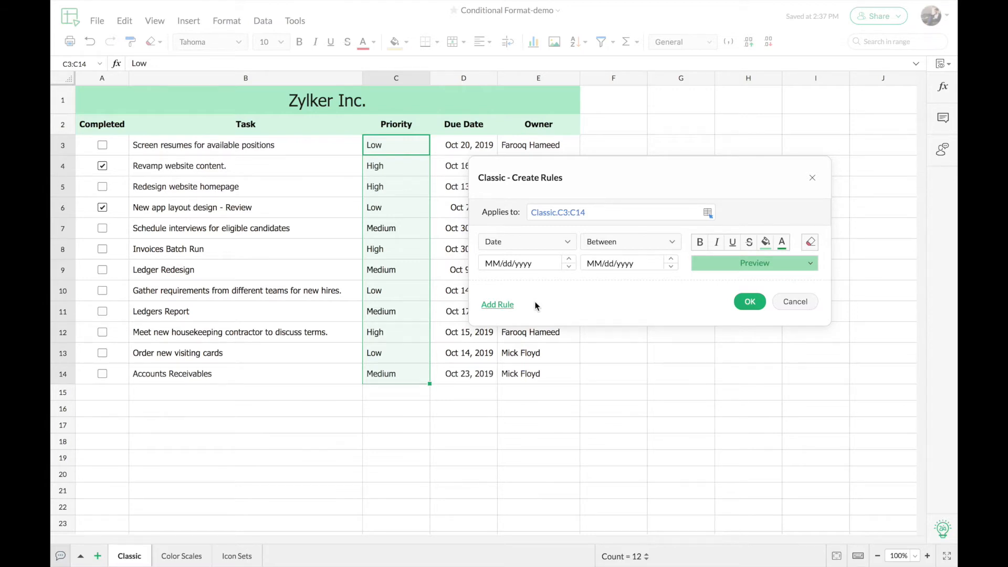
left_click(635, 242)
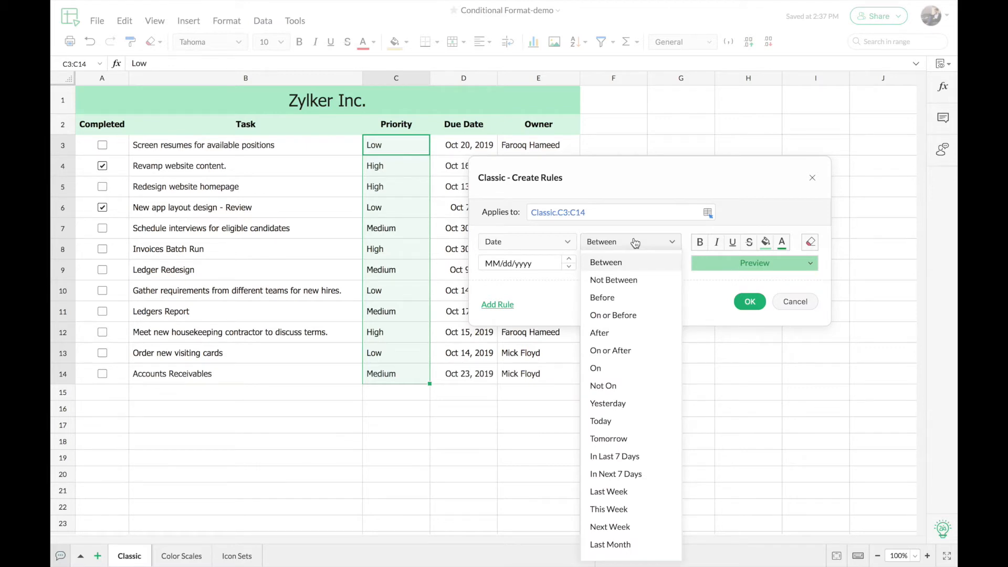
left_click(541, 262)
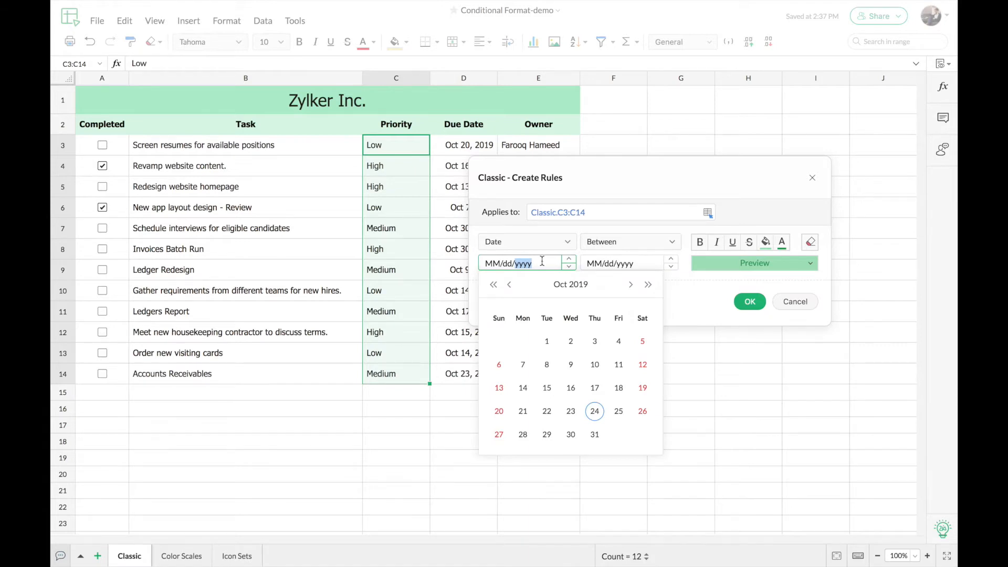
left_click(542, 261)
- Examine the options for the Cells containing condition and the input offered for a Formula condition
left_click(542, 242)
left_click(519, 315)
left_click(567, 243)
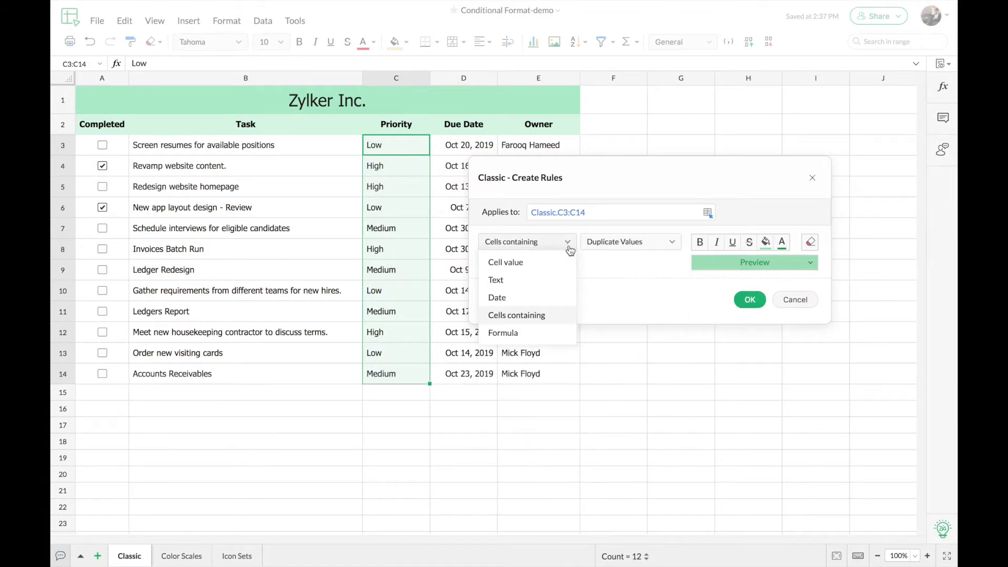
left_click(551, 319)
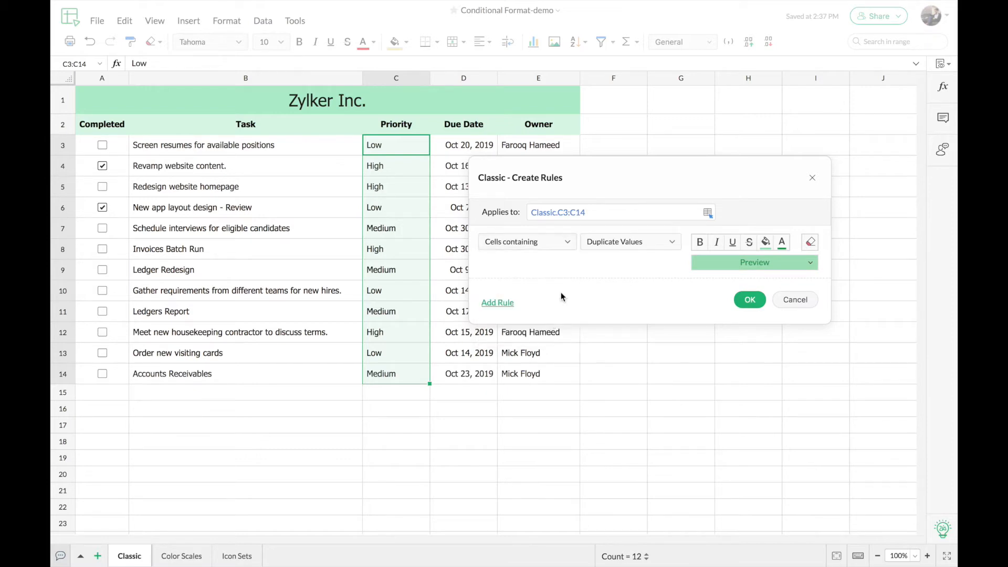
left_click(660, 250)
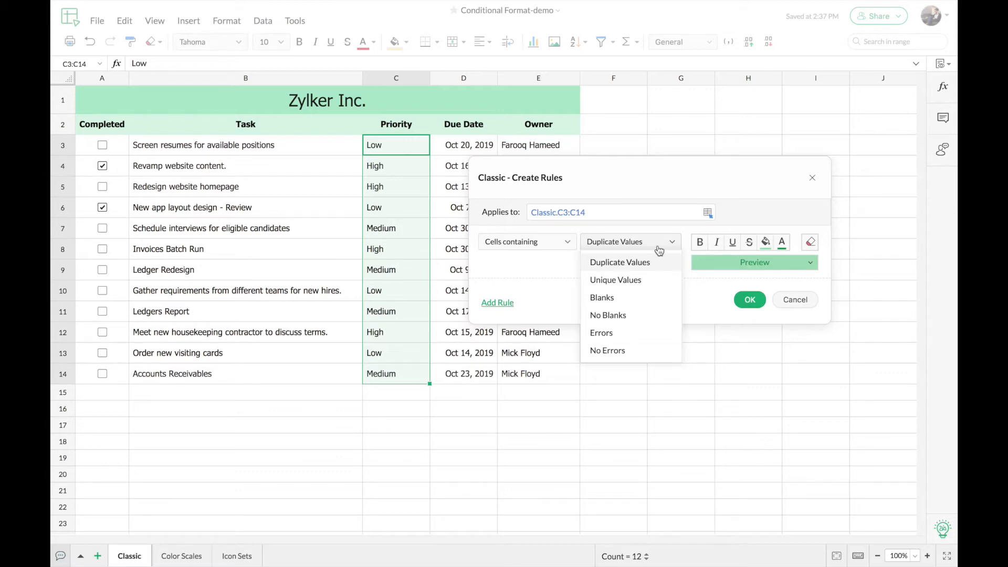
left_click(659, 250)
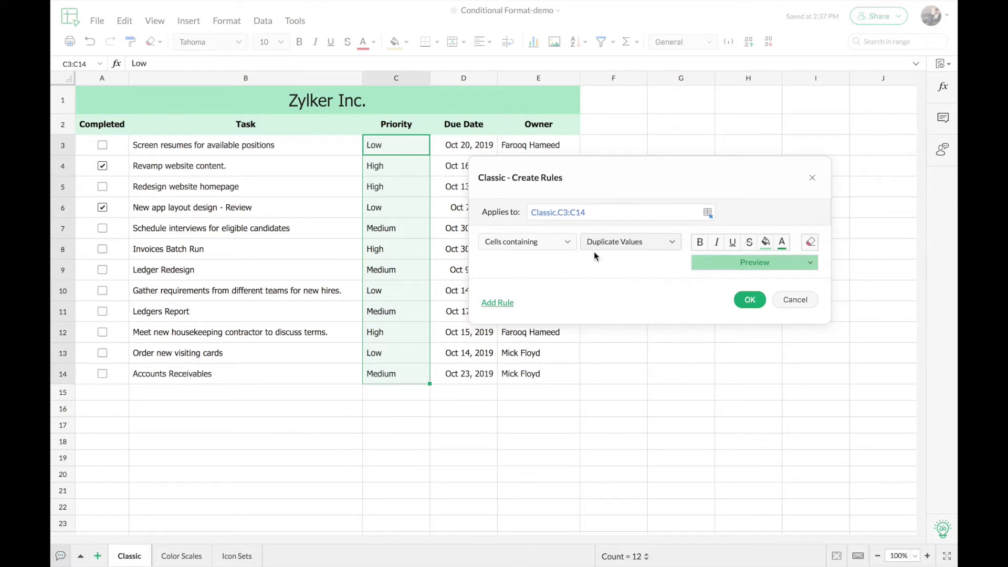
left_click(567, 254)
left_click(536, 335)
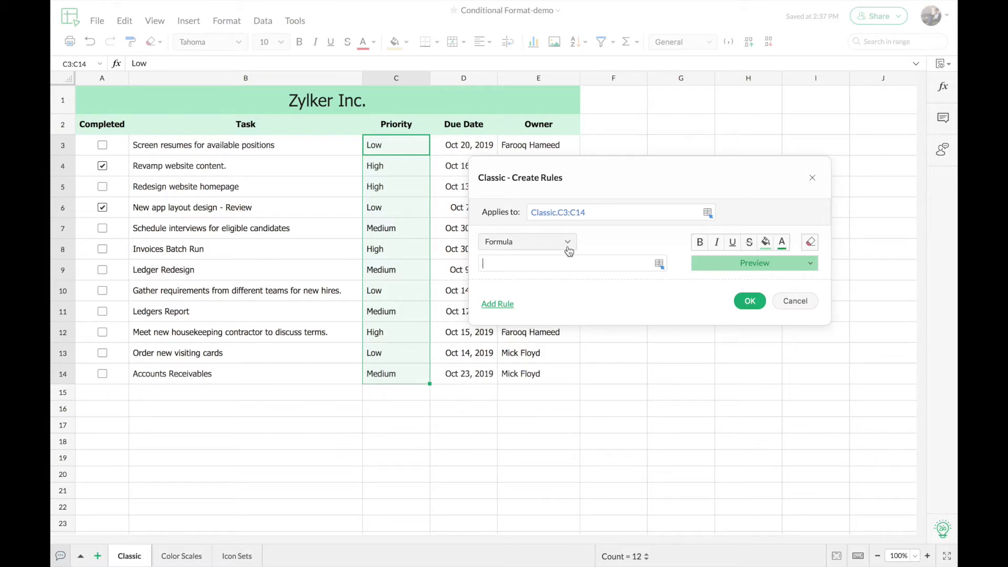
- Set the rule's condition to Text that Contains "High"
left_click(569, 252)
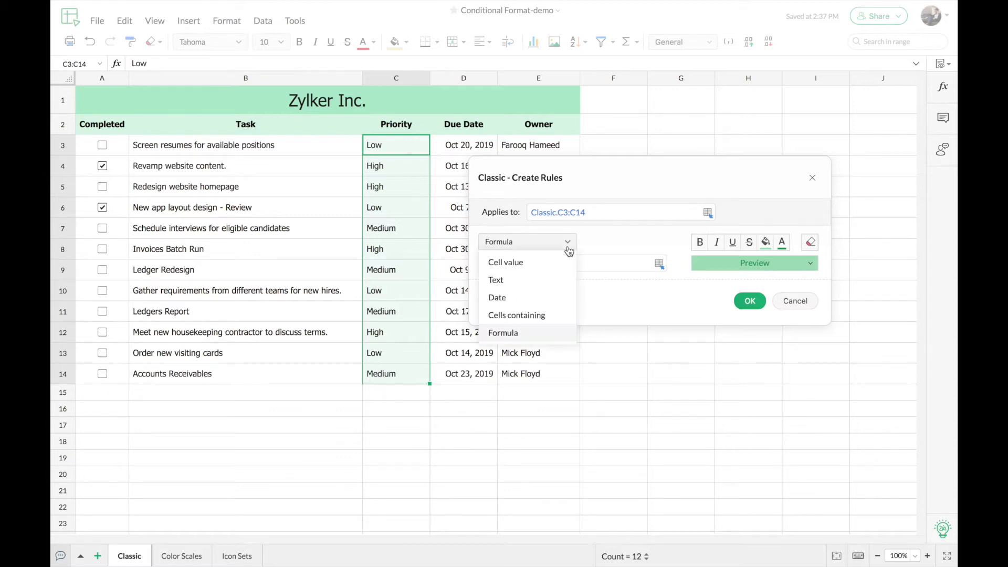
left_click(558, 282)
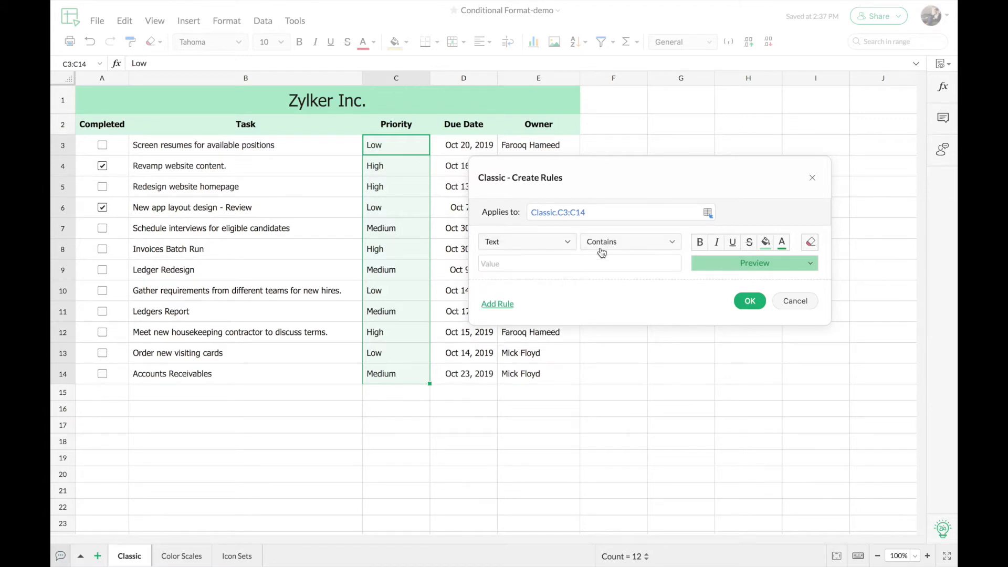
left_click(621, 248)
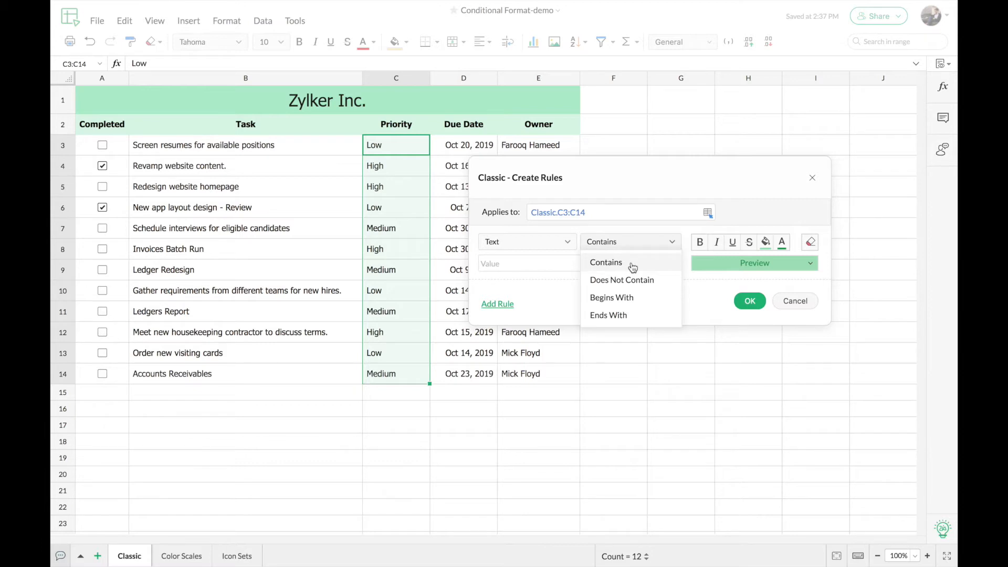
left_click(633, 267)
type("High")
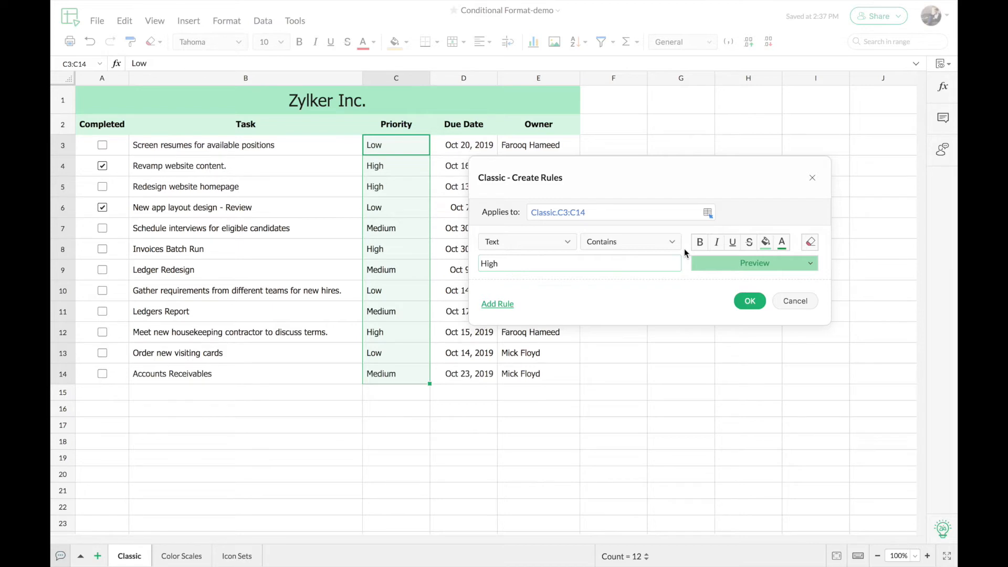
- Give the "High" rule the preset style with light red fill and red text, and apply it to the Priority cells
left_click(766, 242)
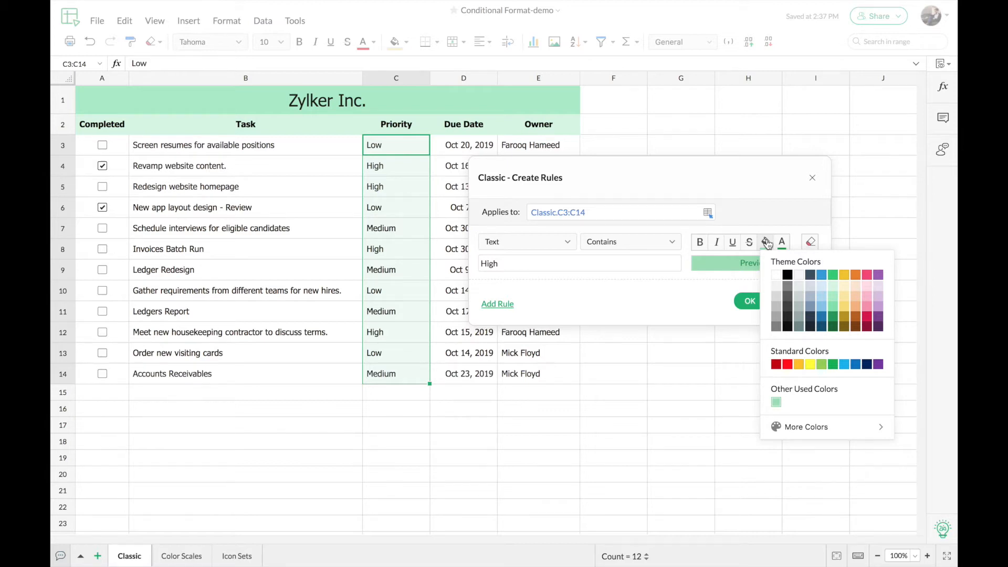
left_click(779, 231)
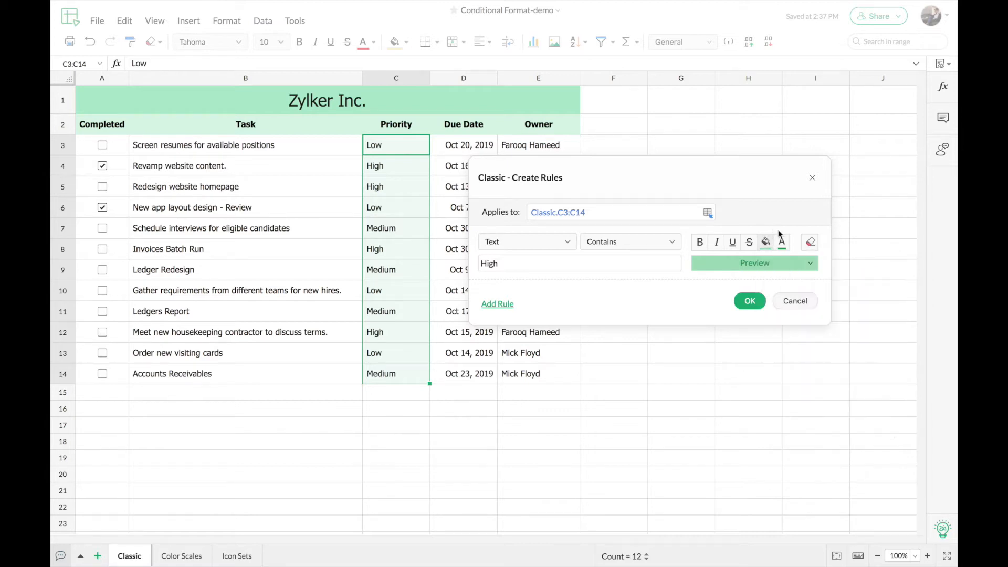
left_click(811, 265)
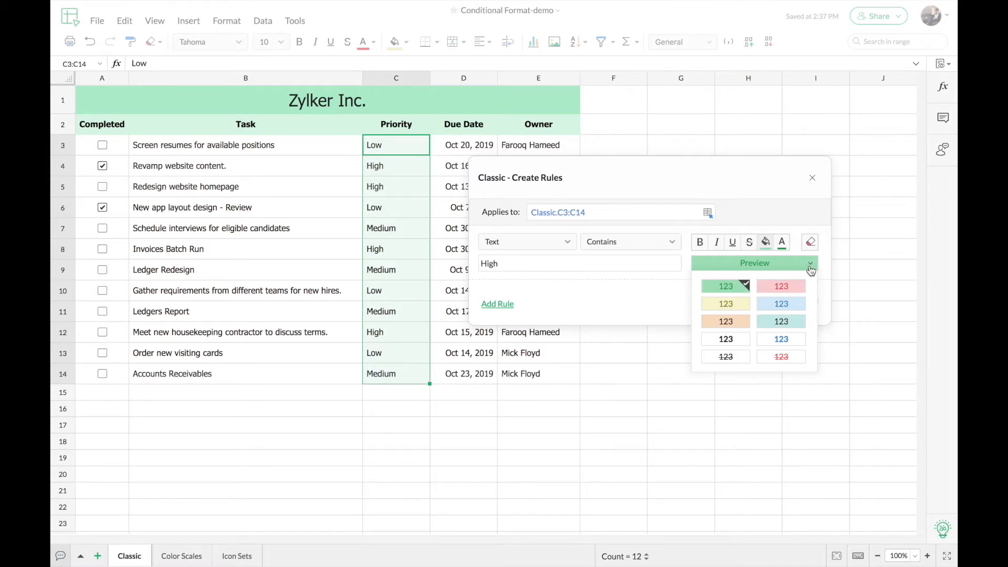
left_click(782, 287)
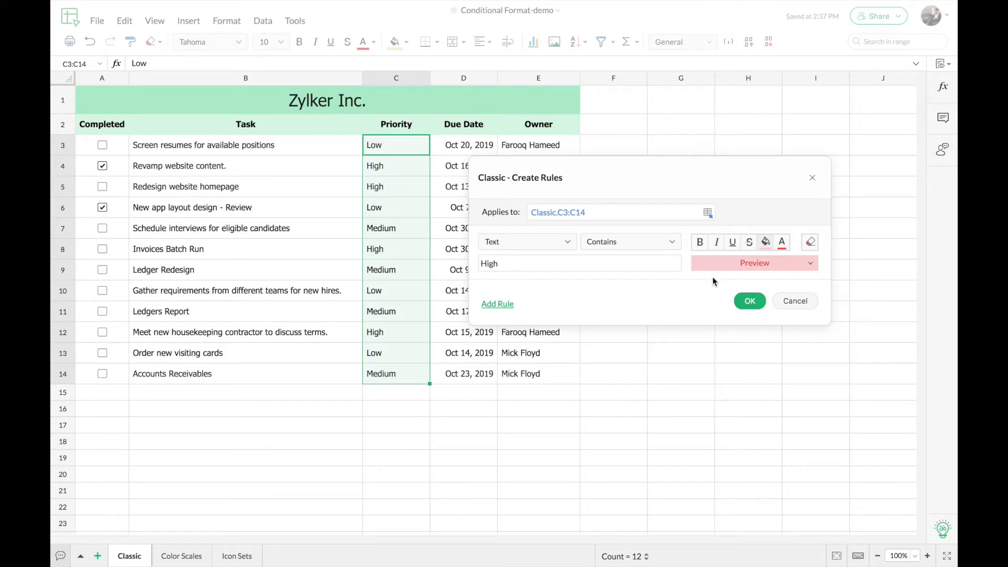
left_click(749, 301)
left_click(463, 249)
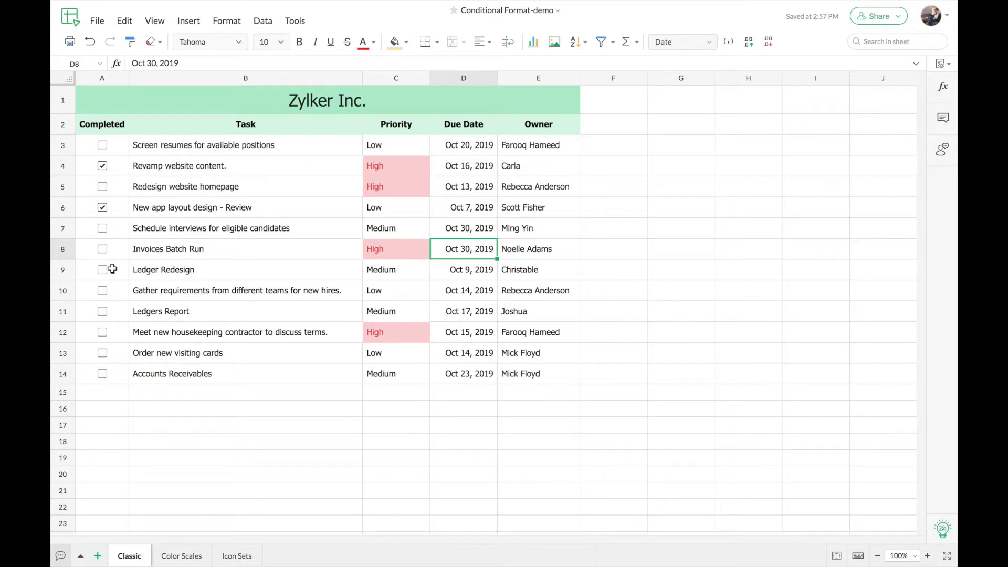
- Open the conditional formatting rule manager and look over the actions offered for the existing Priority rule
left_click(150, 145)
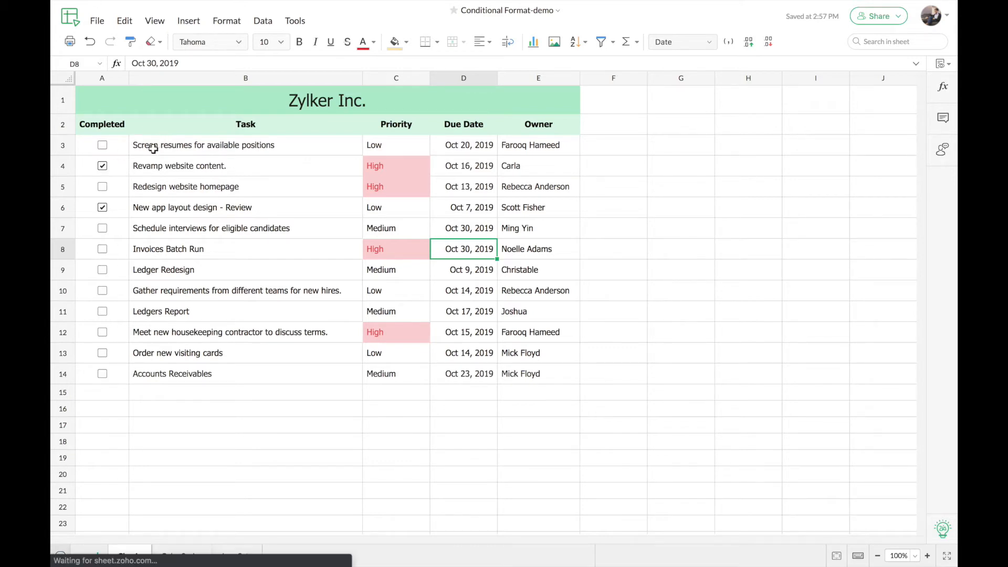
left_click(229, 24)
mouse_move(310, 63)
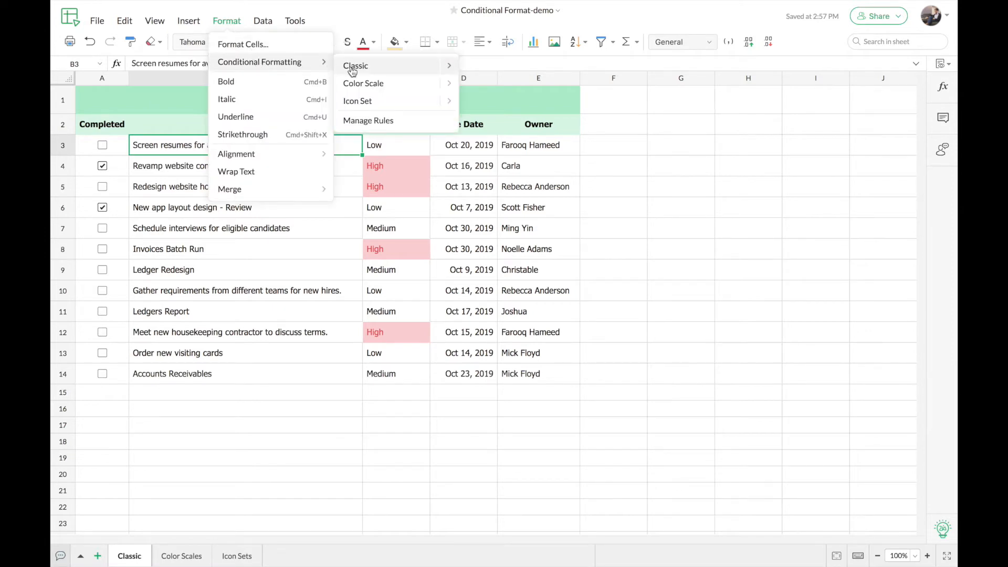
left_click(404, 121)
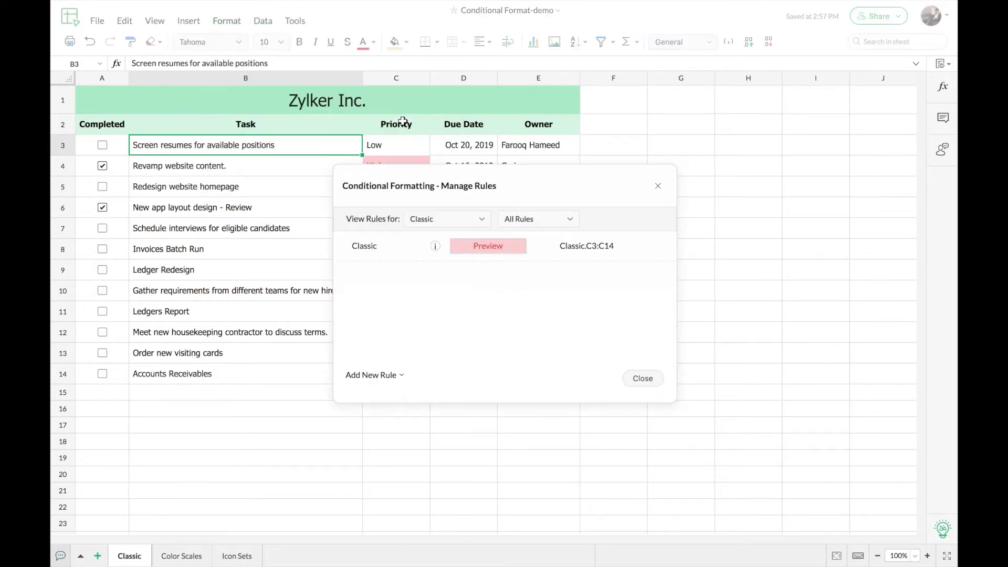
left_click_drag(497, 181, 644, 146)
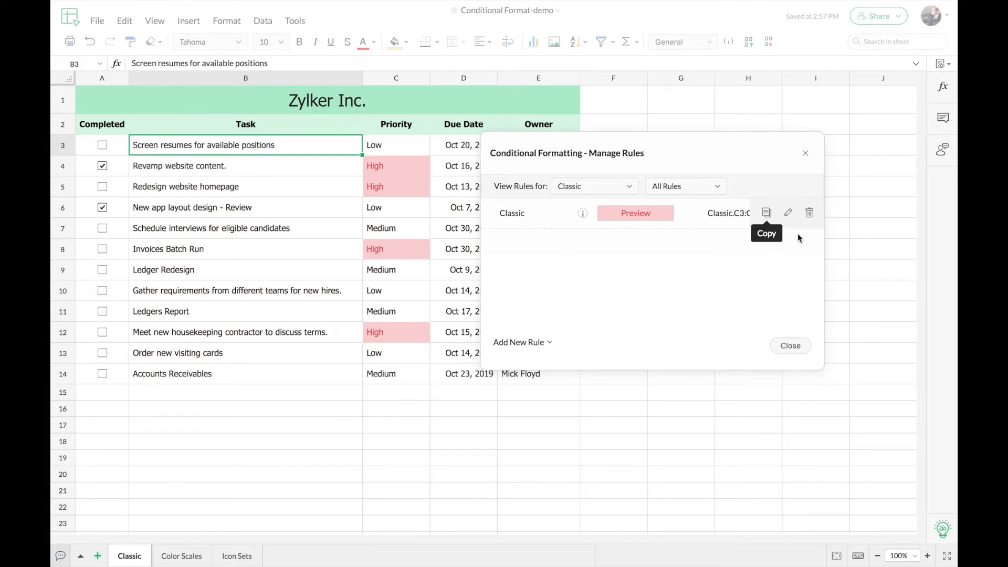
left_click(816, 217)
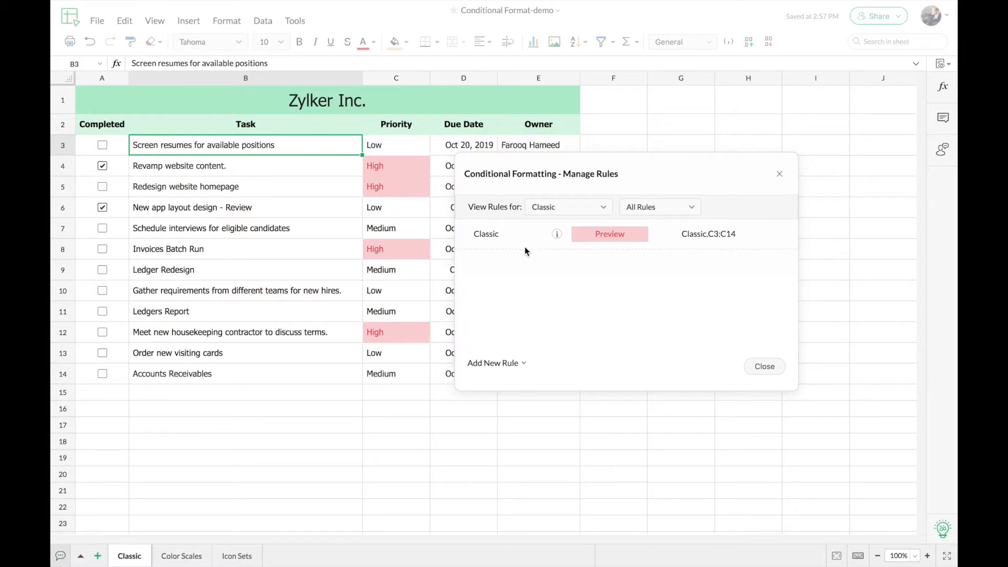
- Add a new Classic rule that applies to the task rows in range B3:E14
left_click(523, 366)
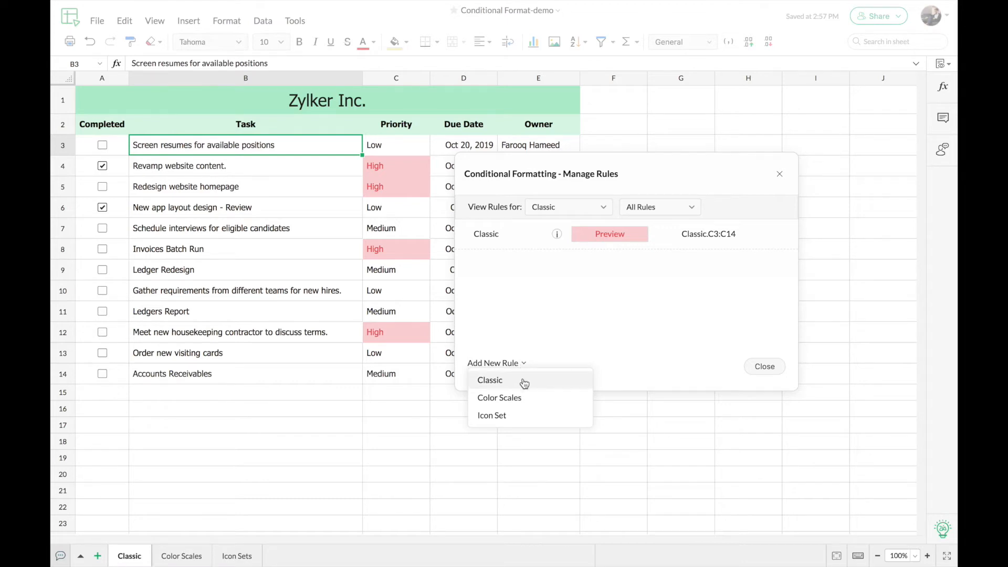
left_click(524, 382)
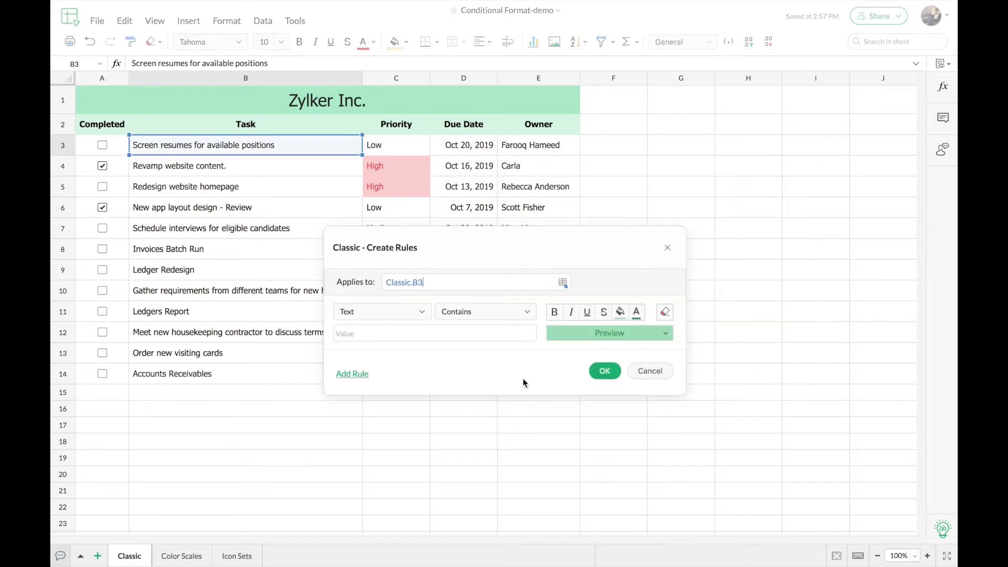
left_click_drag(503, 247, 653, 187)
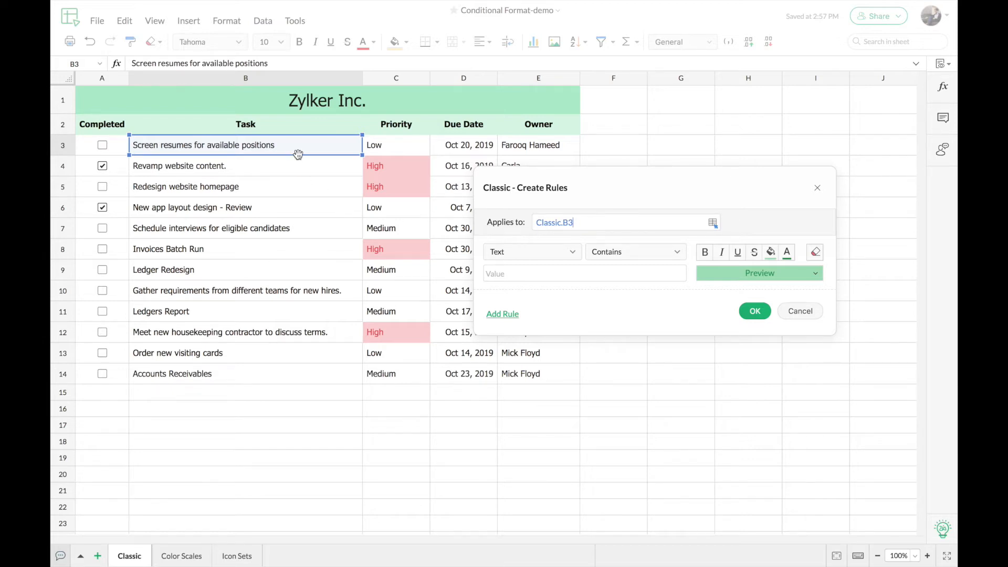
left_click_drag(296, 148, 528, 374)
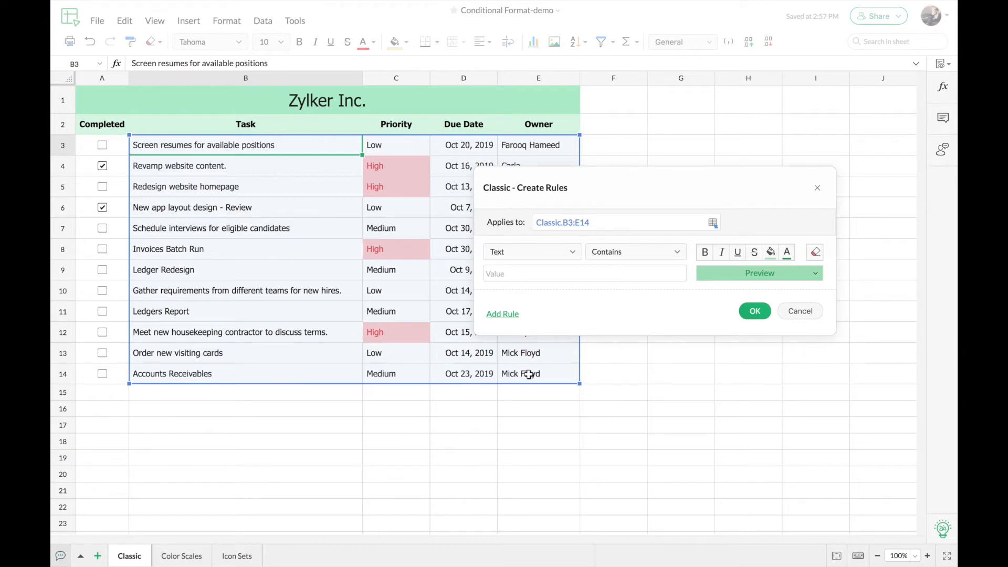
- Set the new rule's condition to the formula =IF(Classic.A3=TRUE), referencing the first Completed checkbox
left_click(574, 257)
left_click(574, 257)
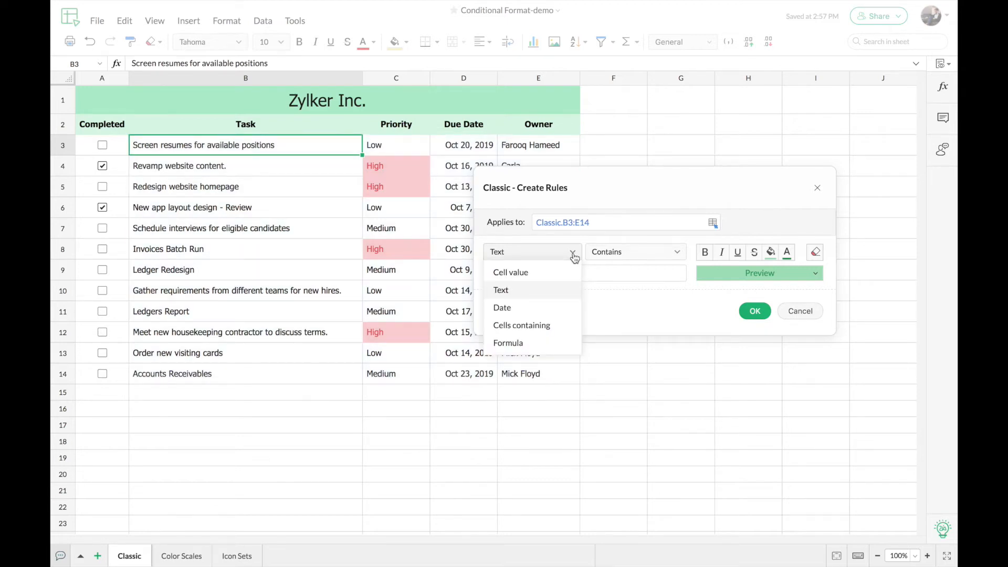
left_click(554, 345)
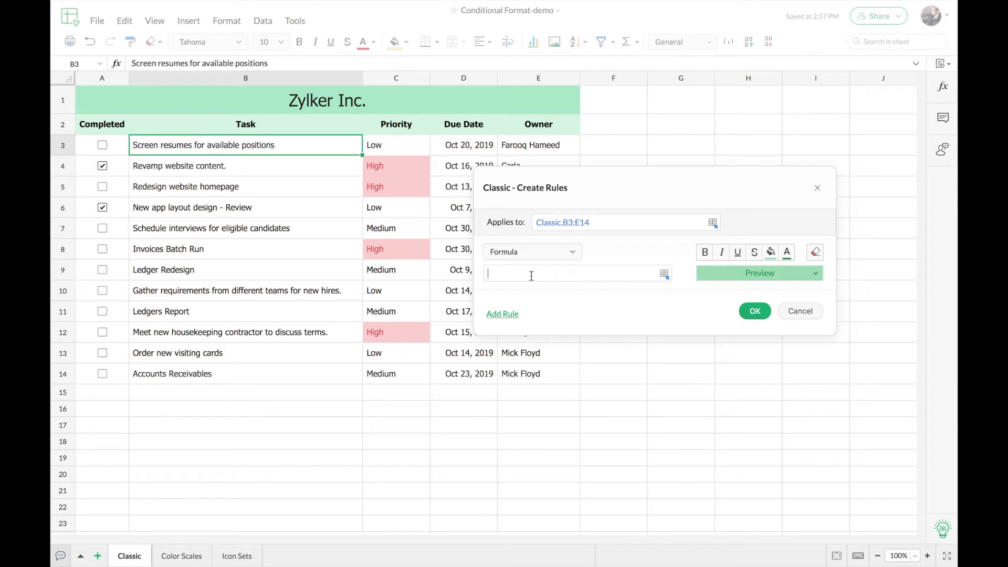
type("=IF(")
left_click(115, 150)
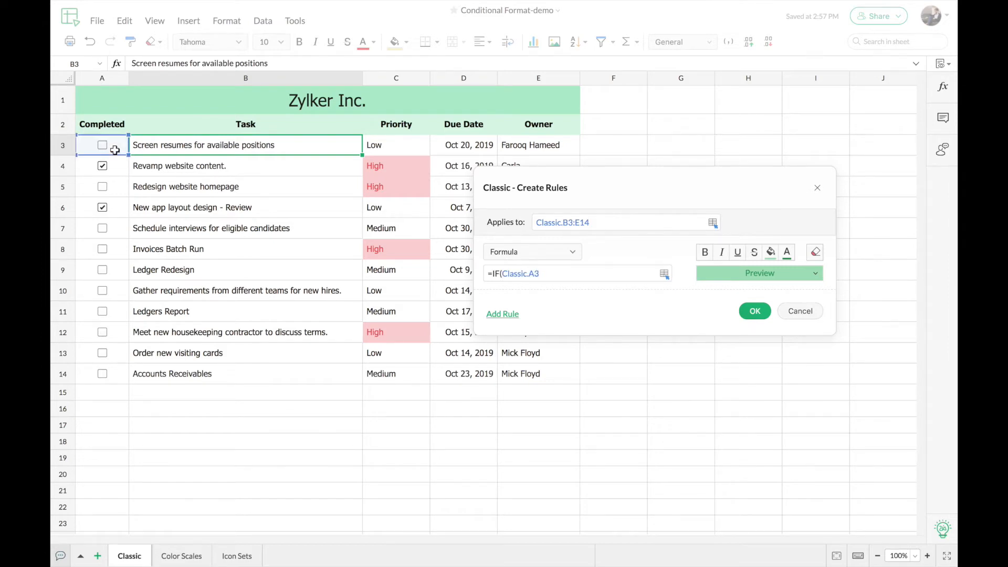
type("=TRUE")
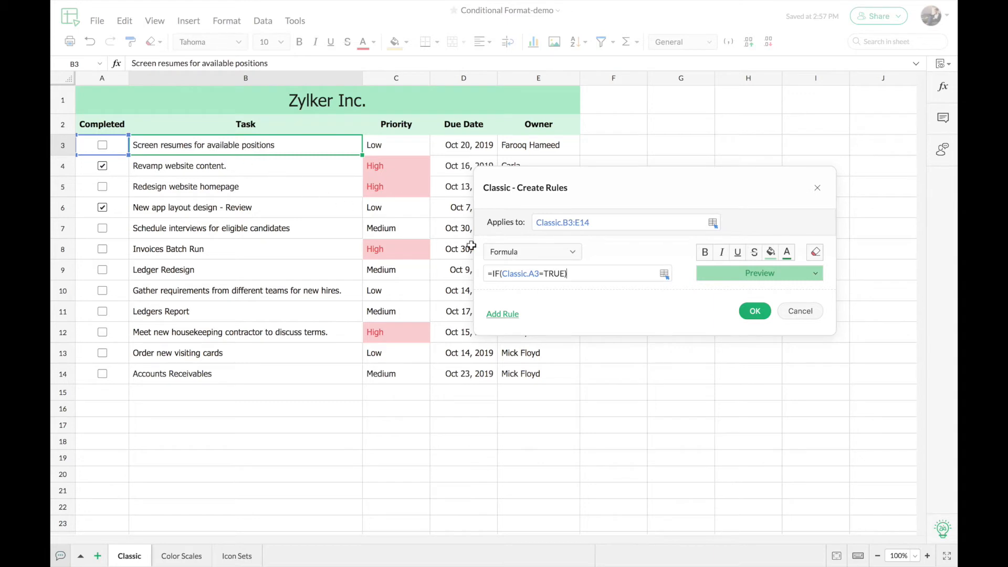
- Make the column reference in the rule's formula absolute so it reads =IF(Classic.$A3=TRUE)
left_click_drag(528, 274, 540, 273)
left_click(540, 273)
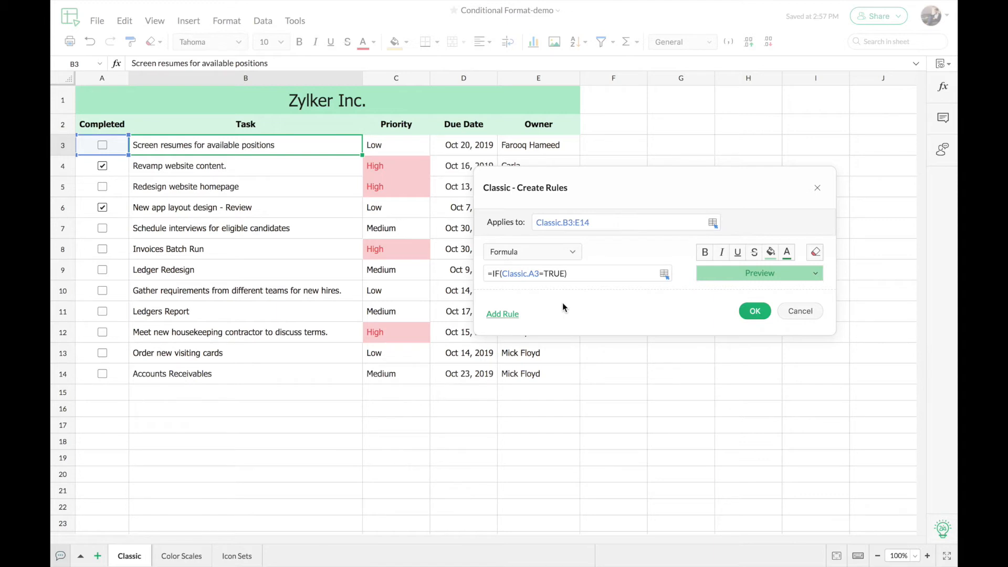
type("$")
left_click(625, 254)
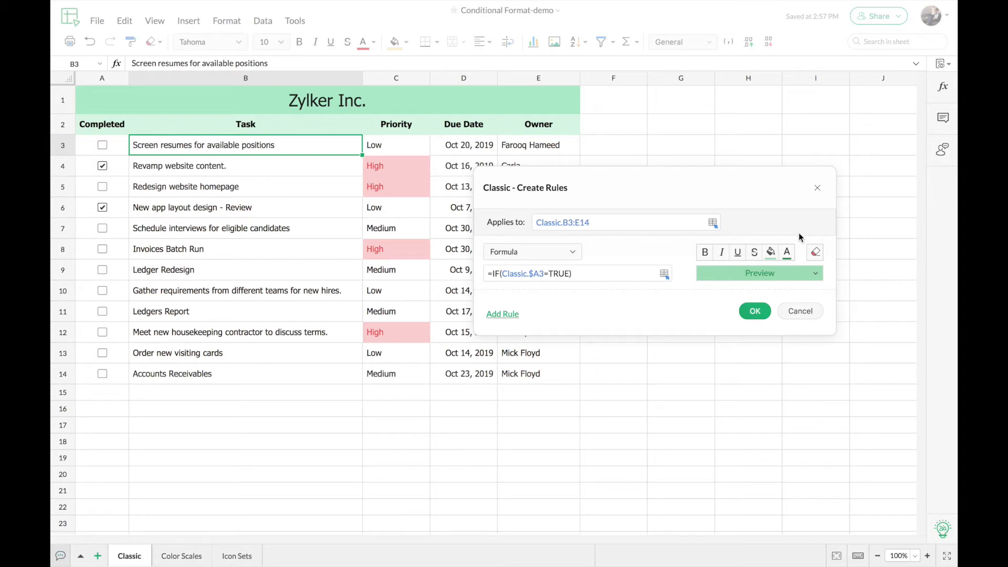
- Replace the rule's preset style with strikethrough, a light grey fill and grey text, and create the rule
left_click(817, 256)
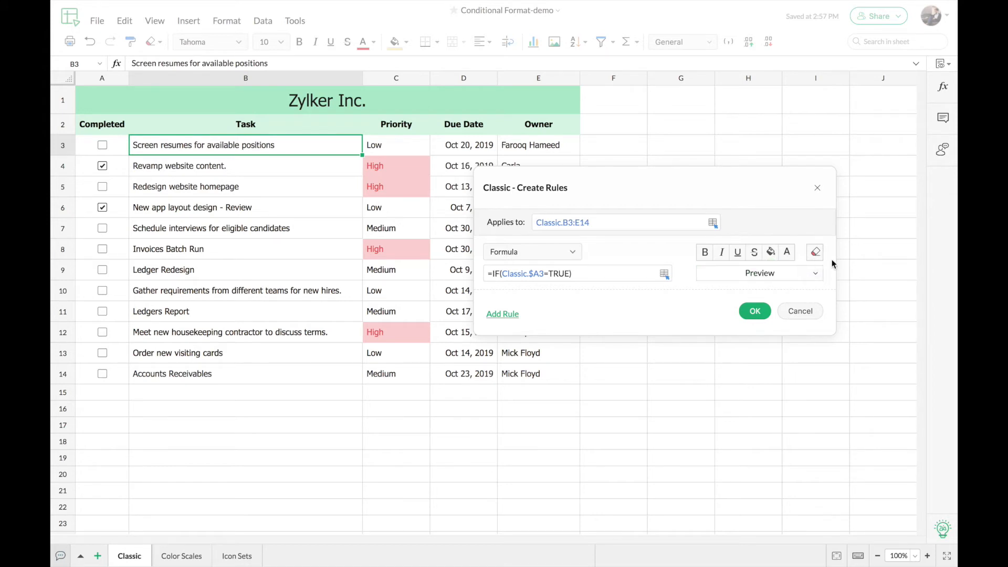
left_click(755, 256)
left_click(770, 255)
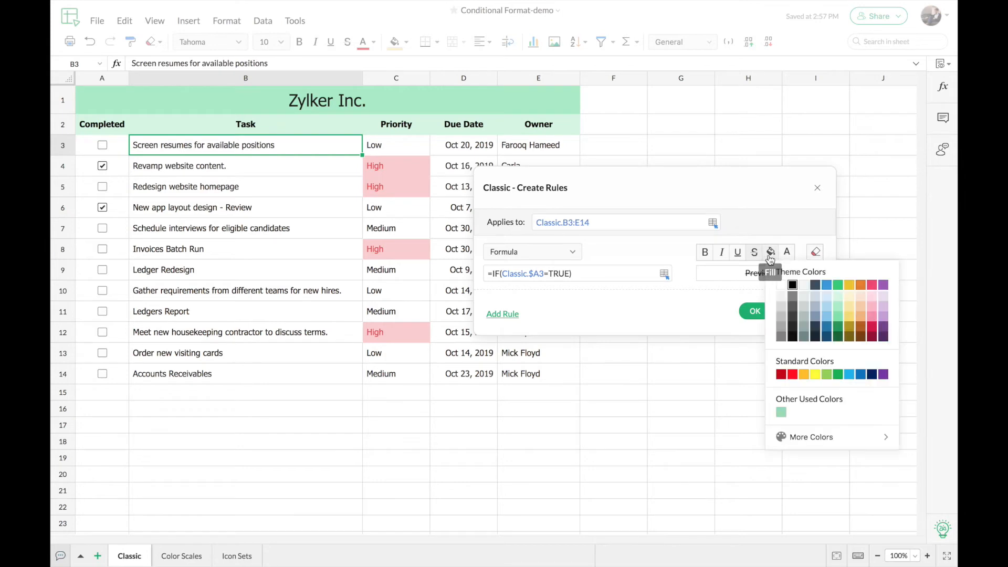
left_click(781, 303)
left_click(787, 252)
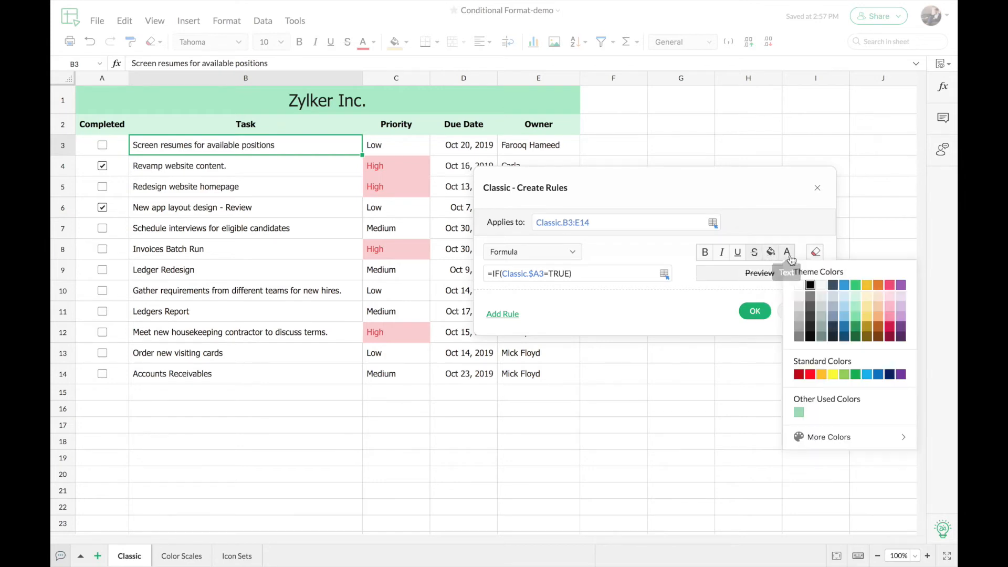
left_click(799, 311)
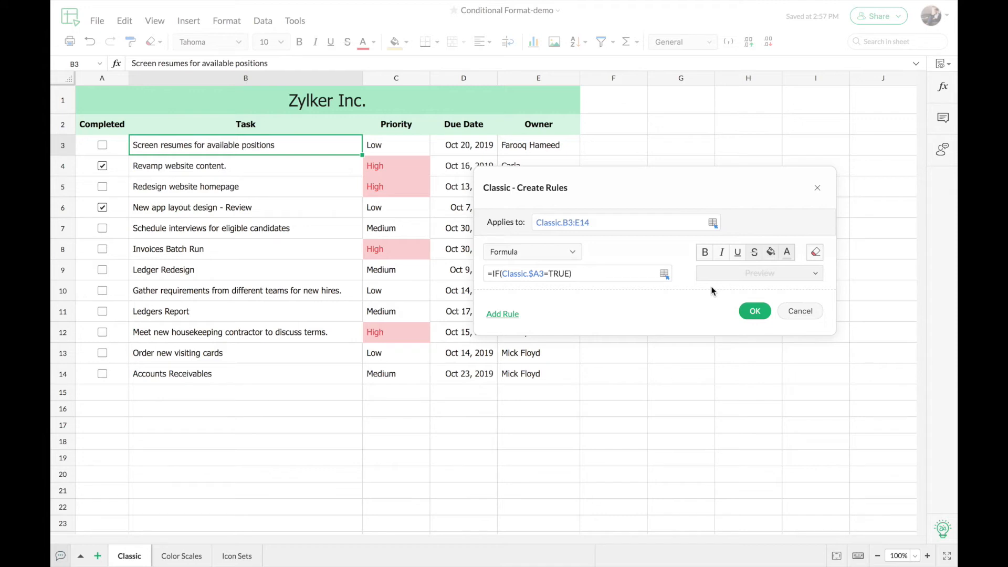
left_click(756, 312)
- Mark the tasks in rows 10 and 11 as completed to test the new rule
left_click_drag(569, 180, 780, 157)
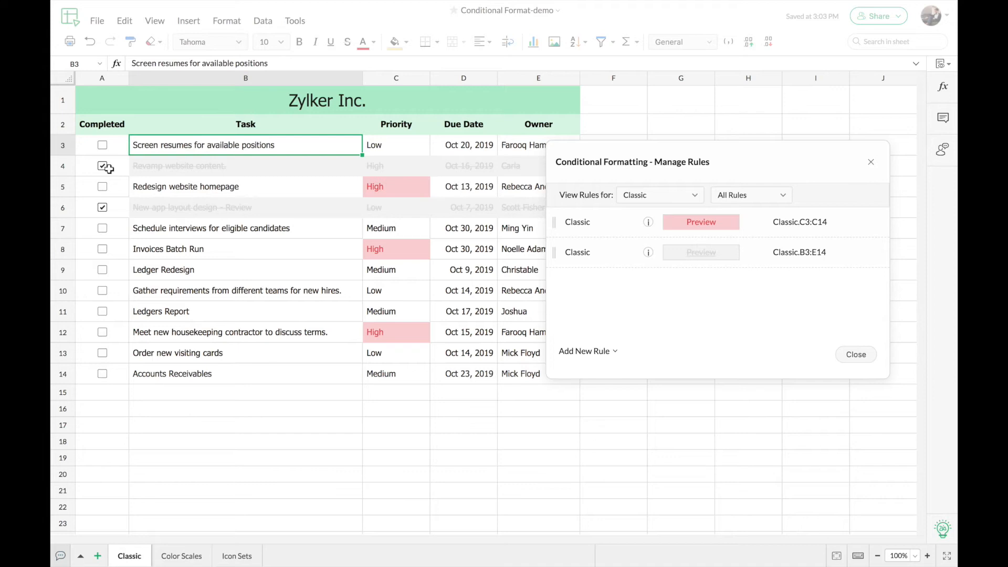
left_click(103, 291)
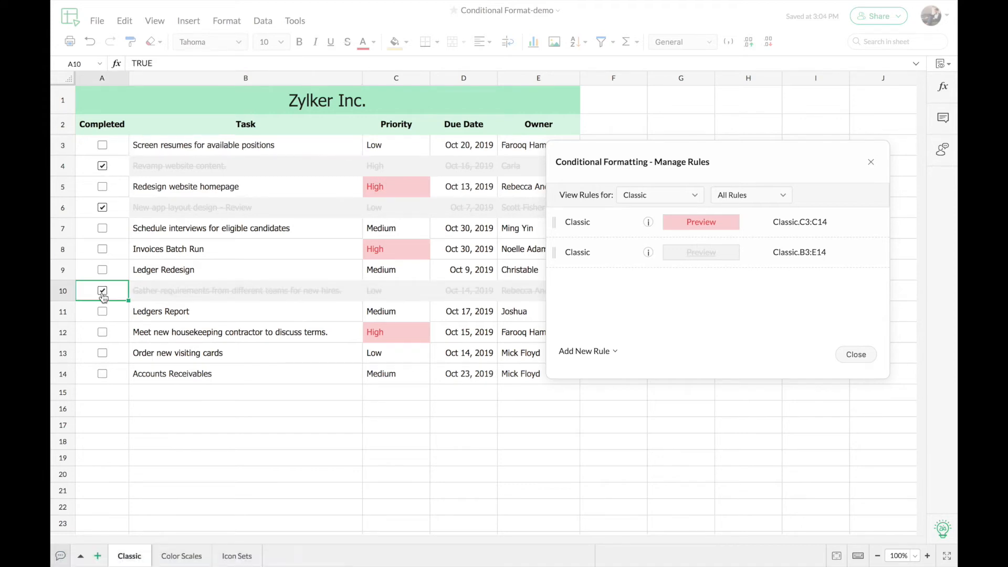
left_click(103, 312)
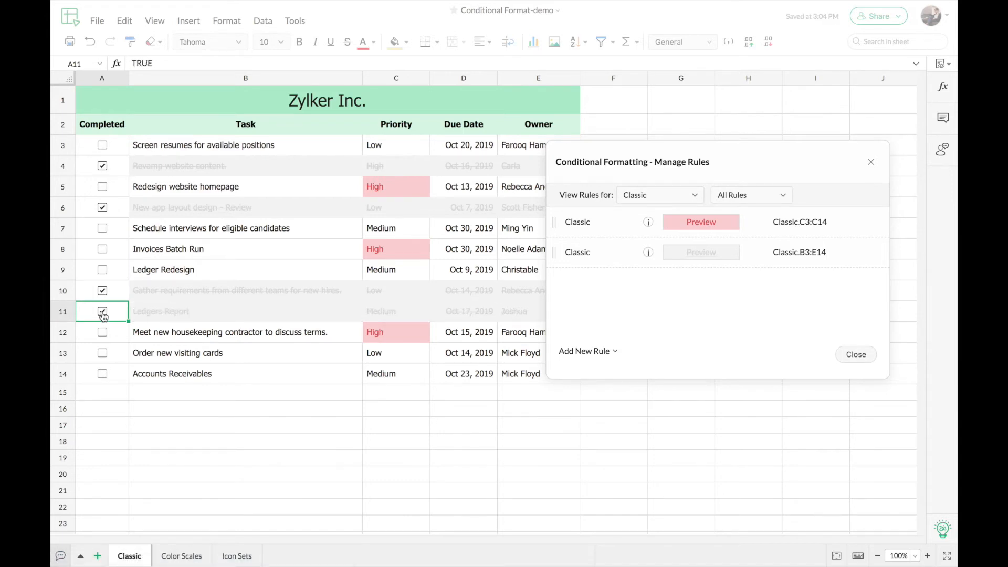
- Check the High priority cells C5 and C4, and move the B3:E14 rule above the C3:C14 rule
left_click_drag(637, 163, 651, 162)
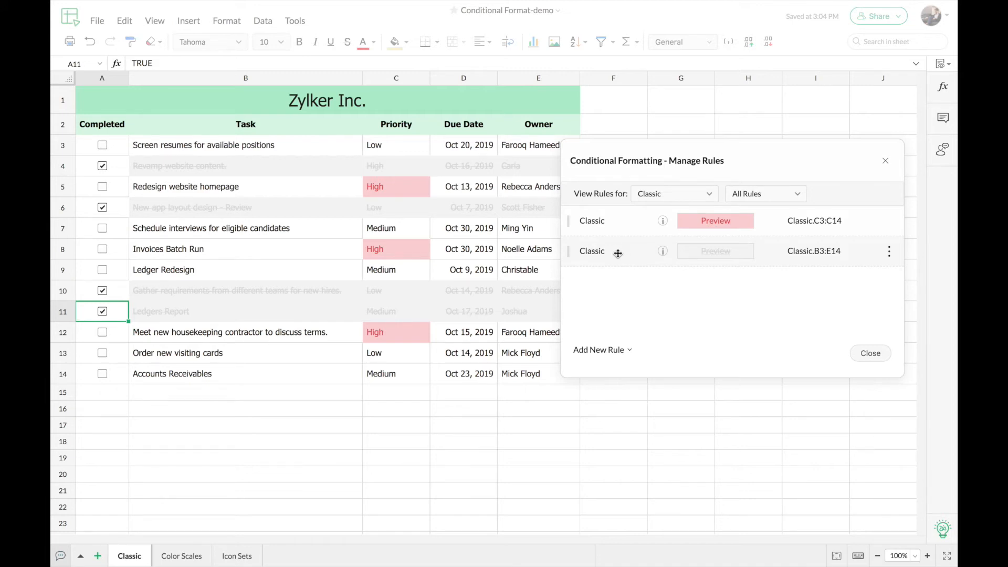
left_click(410, 190)
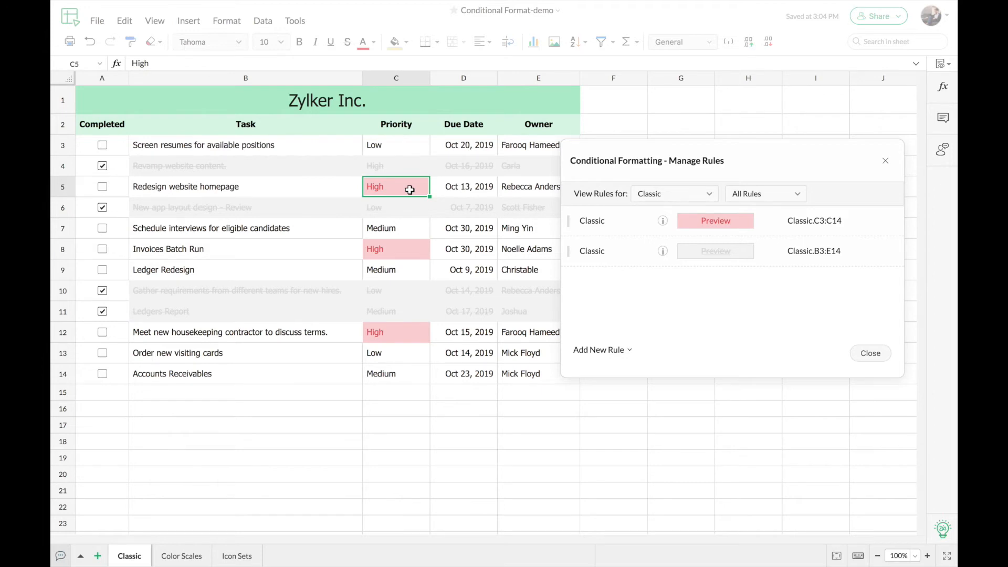
key("Up")
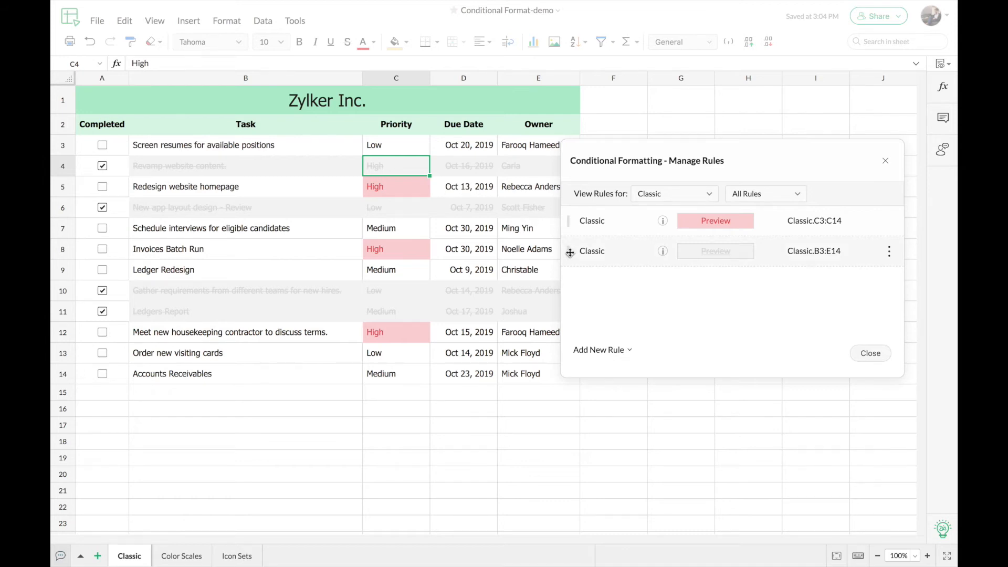
left_click_drag(570, 252, 569, 217)
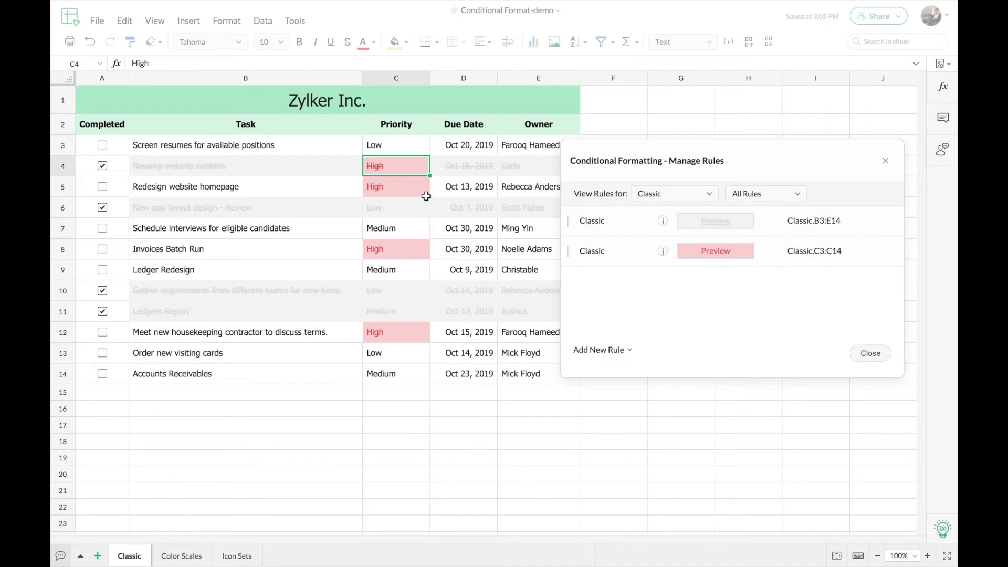
- Compare the formatting of High priority cells C4 and C5 under the new rule order, and close the rule manager
left_click(409, 194)
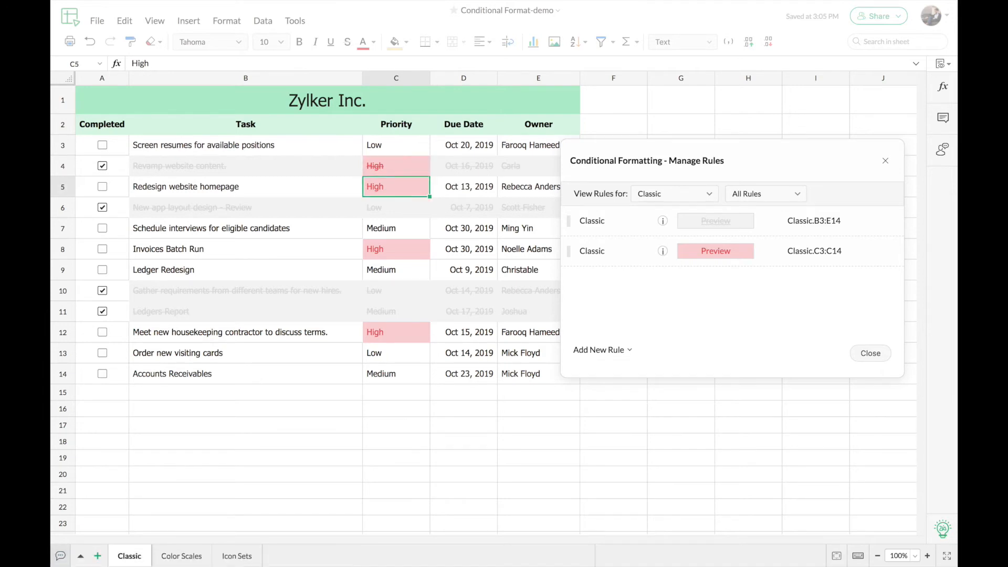
left_click(396, 166)
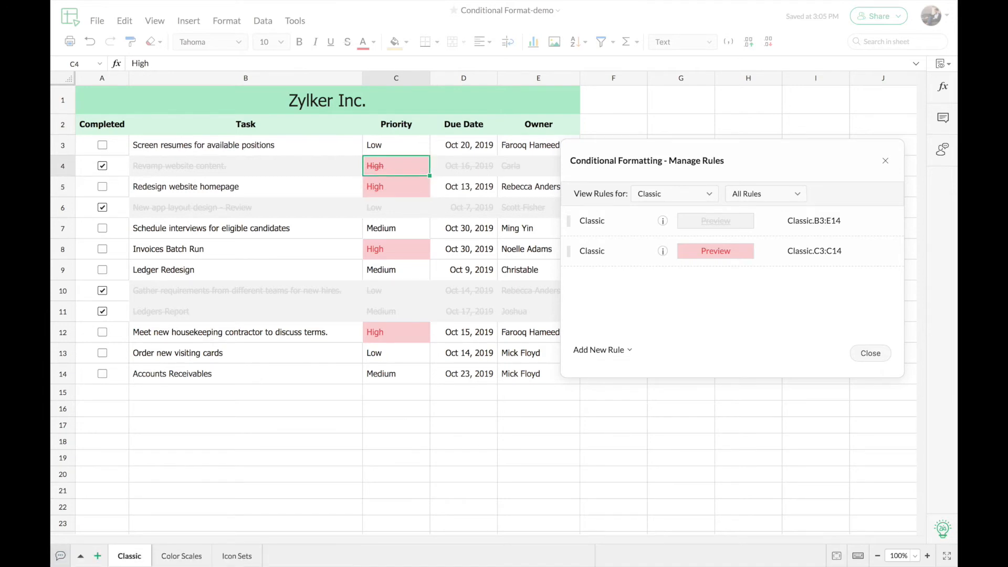
left_click(397, 187)
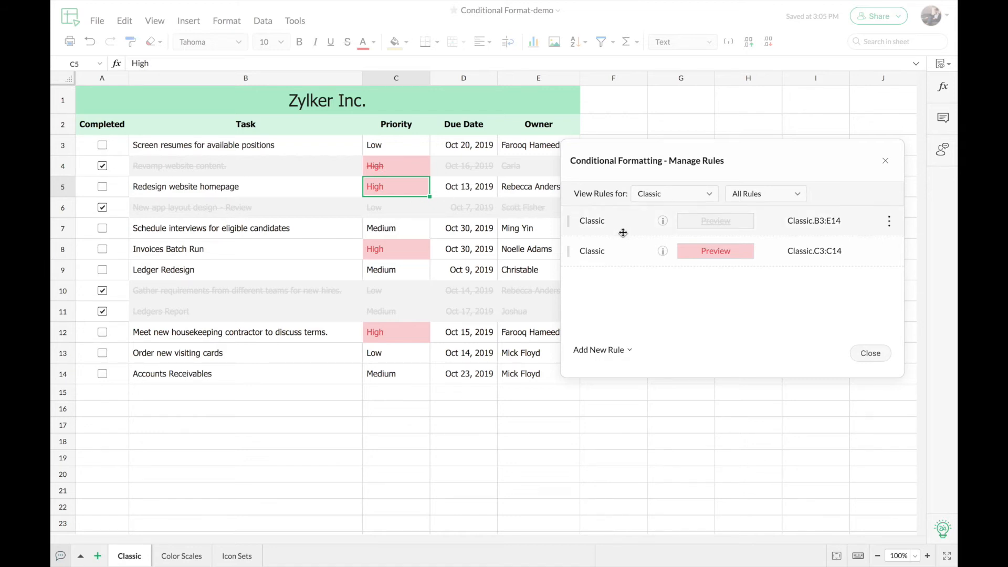
left_click(861, 354)
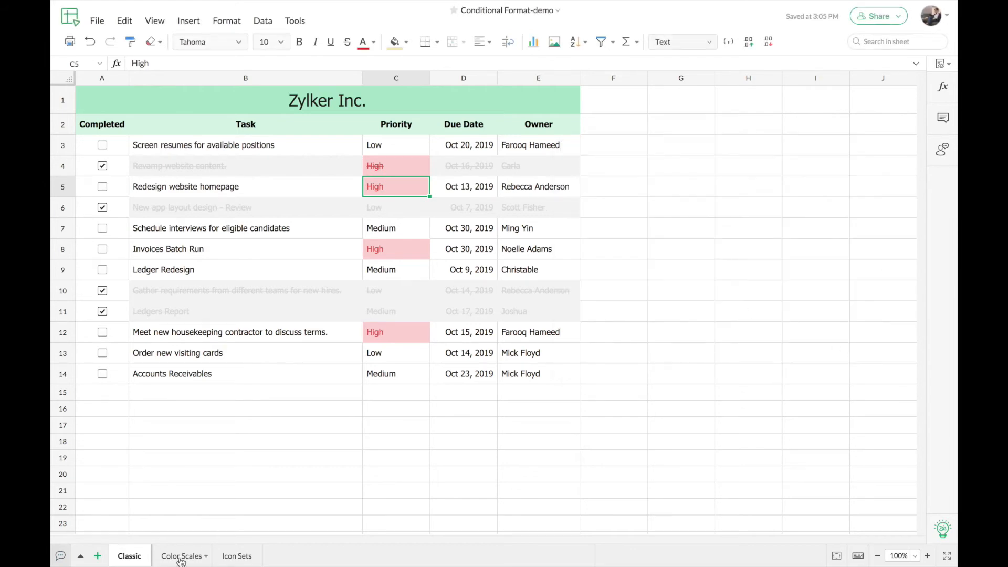
- On the Color Scales sheet, apply the preset yellow-to-green color scale to the monthly totals in E3:E14
left_click(181, 558)
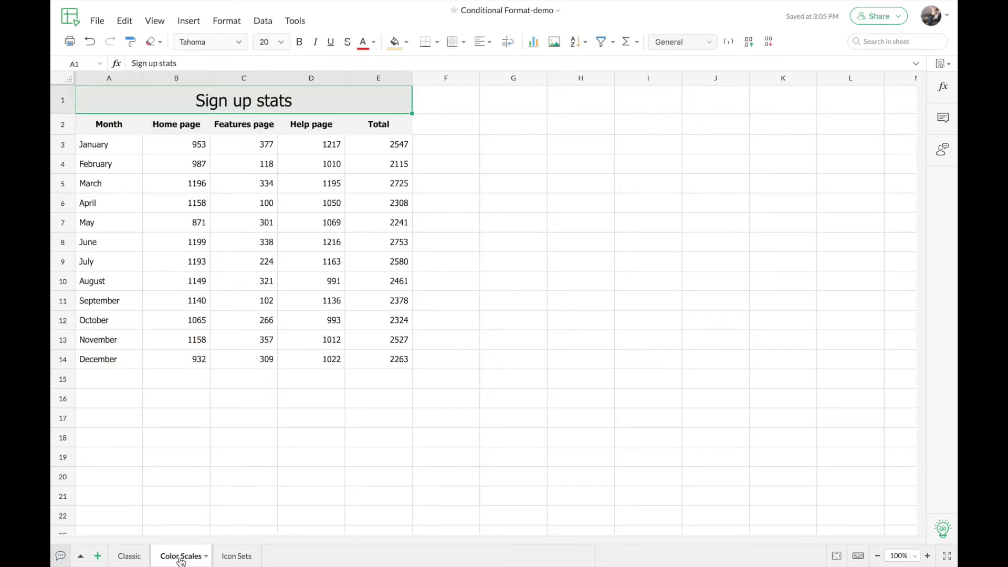
left_click(447, 160)
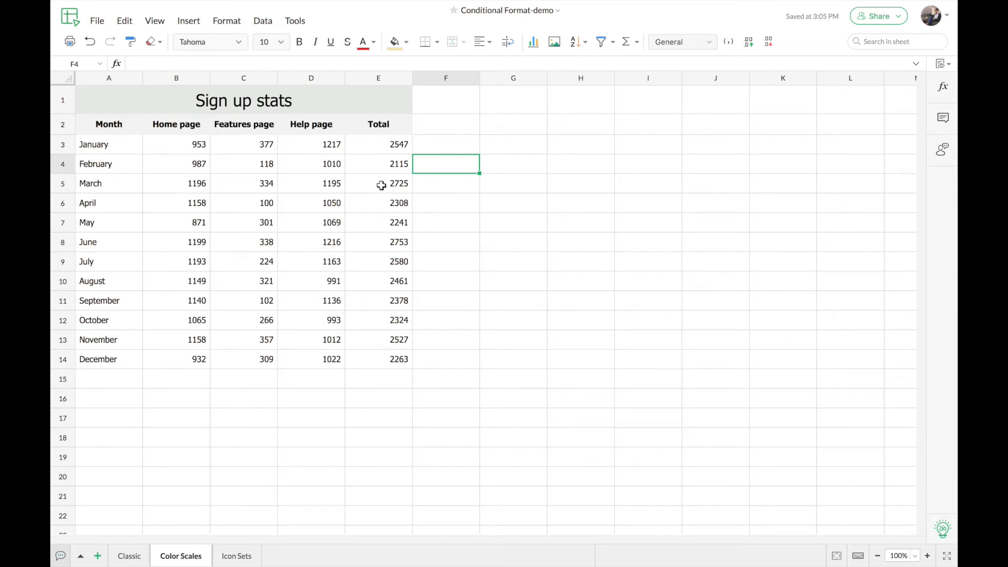
left_click(372, 149)
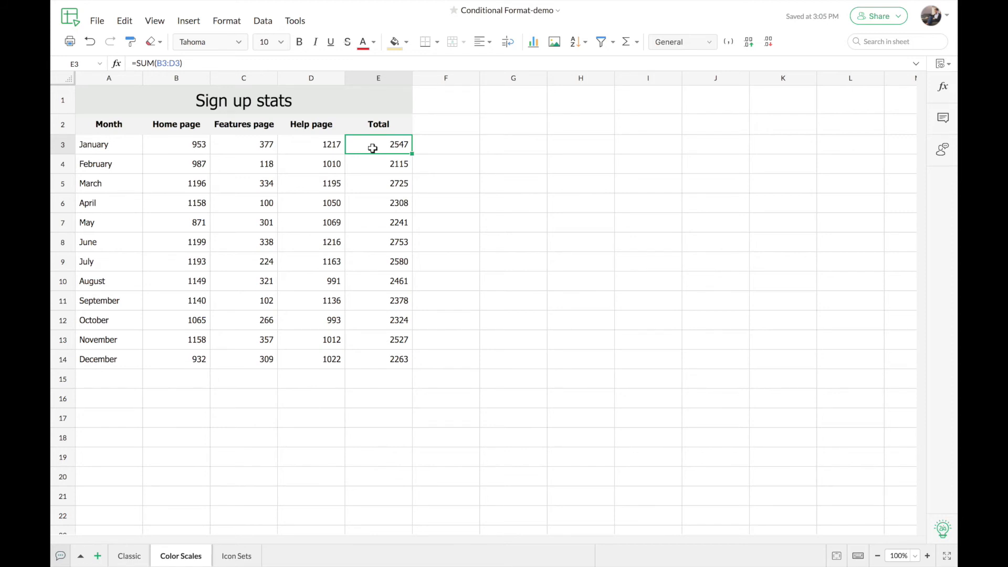
left_click_drag(372, 148, 378, 353)
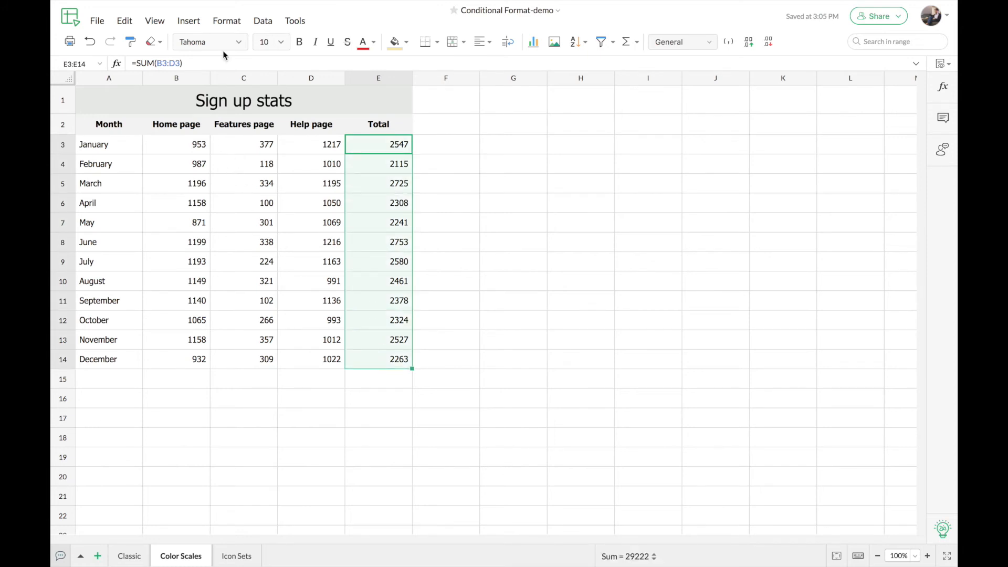
left_click(226, 24)
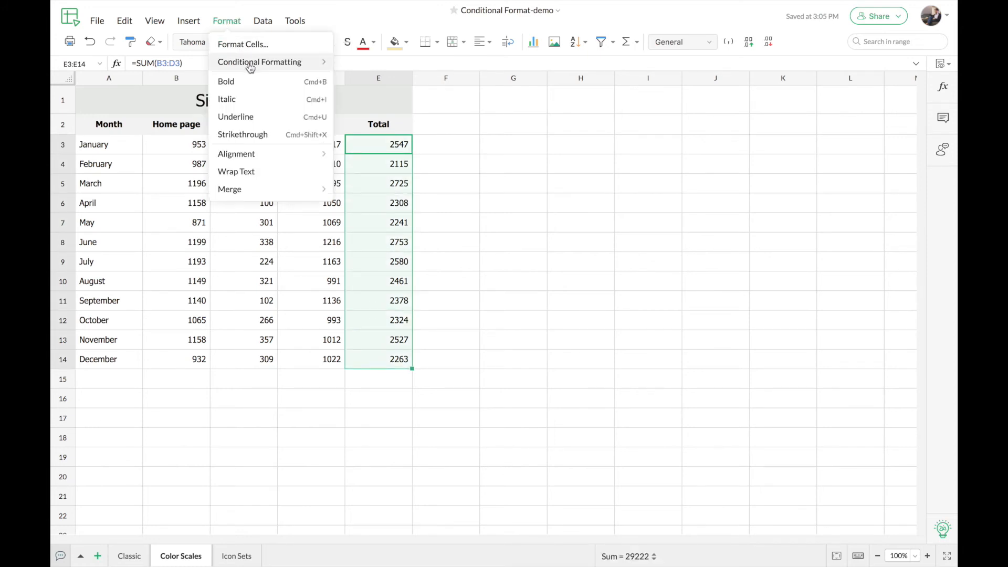
mouse_move(251, 67)
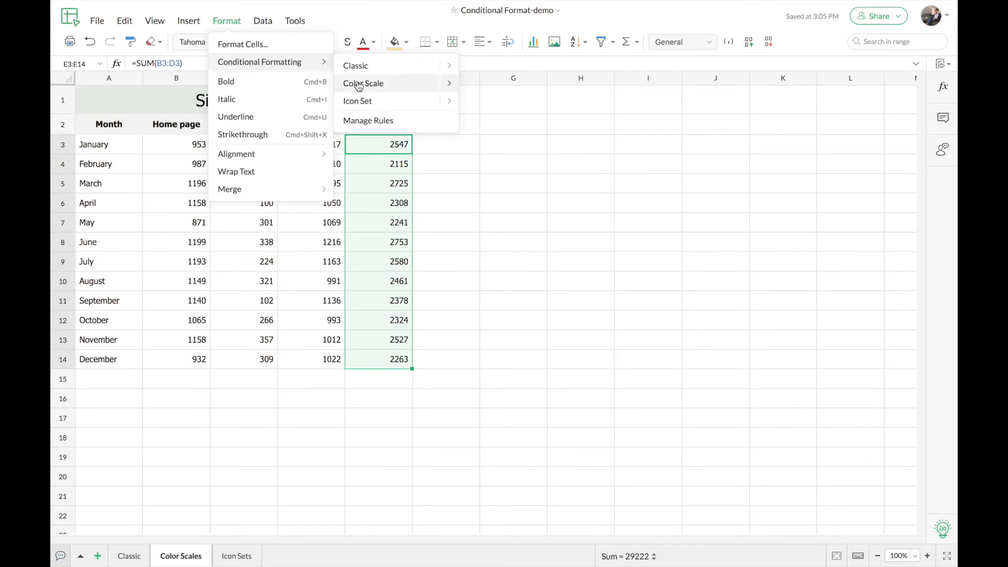
mouse_move(359, 86)
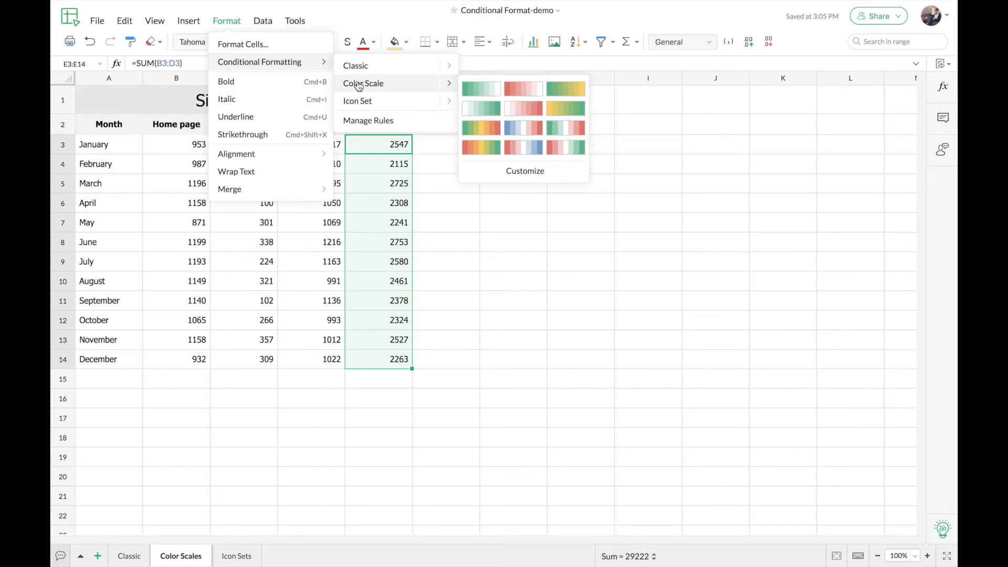
left_click(566, 110)
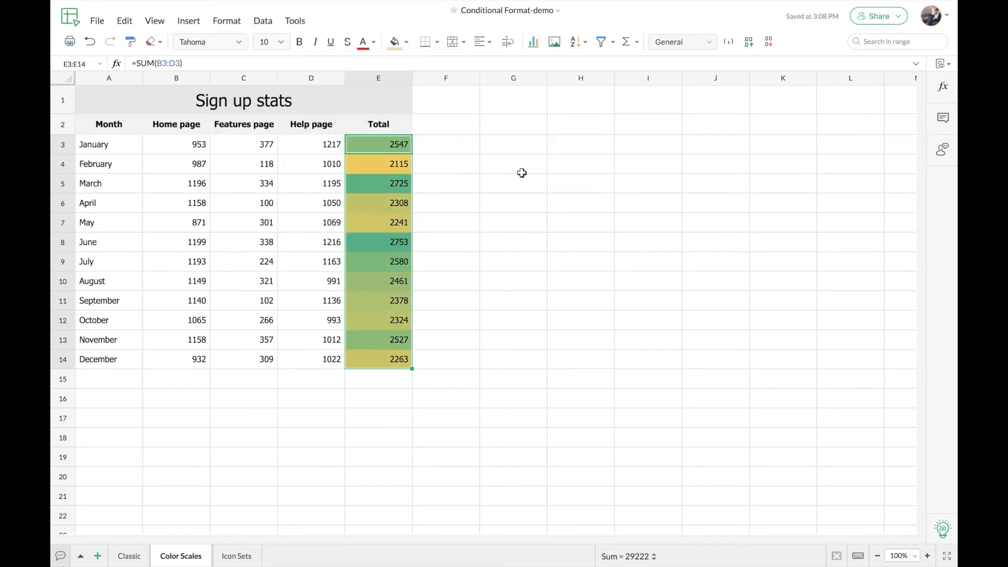
- Compare the color scale shading of the February total in E4 with the June total in E8
left_click(442, 184)
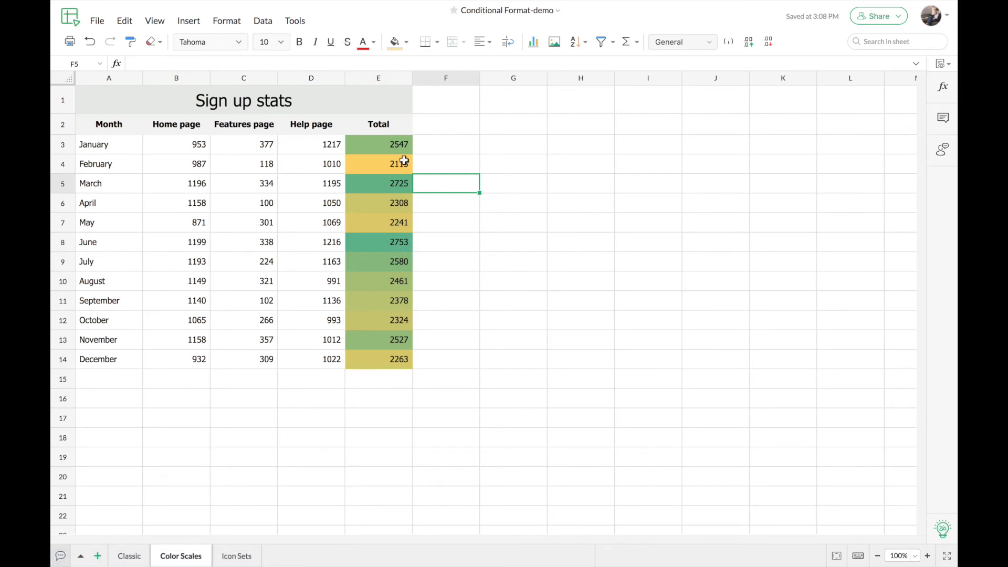
left_click(382, 164)
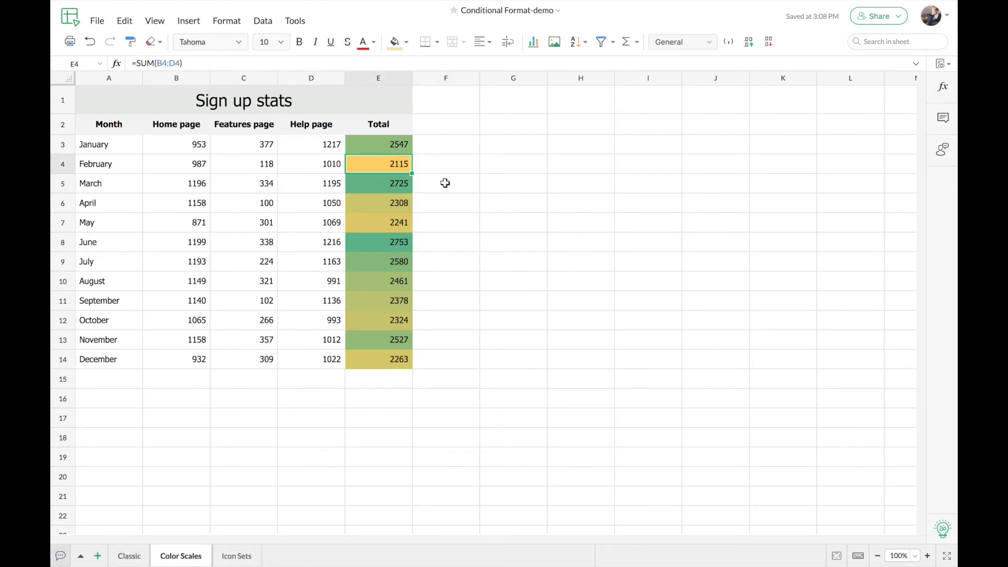
left_click(373, 243)
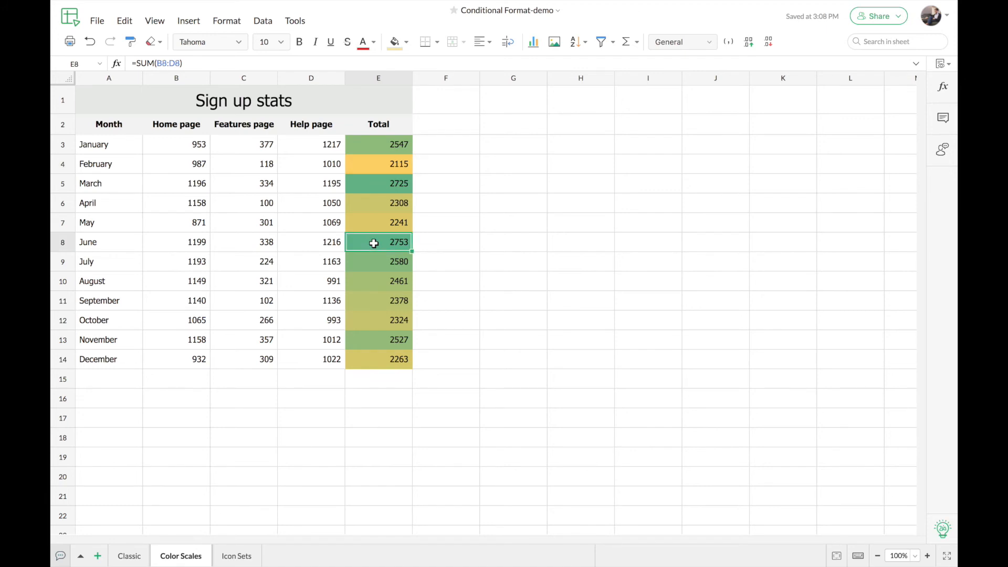
left_click(462, 241)
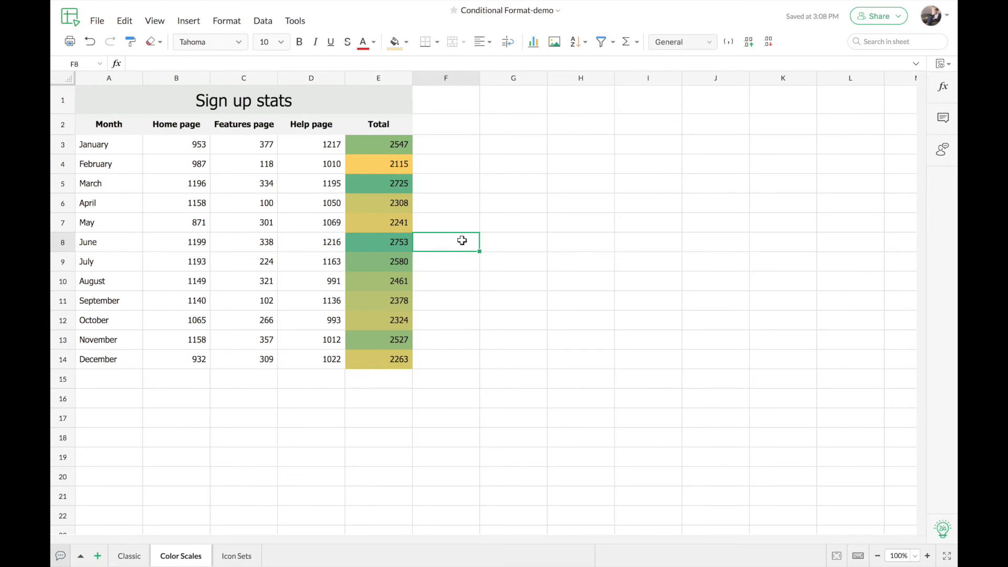
- Open the E3:E14 color scale rule for editing and move its dialog clear of the Total column
left_click(230, 24)
mouse_move(262, 63)
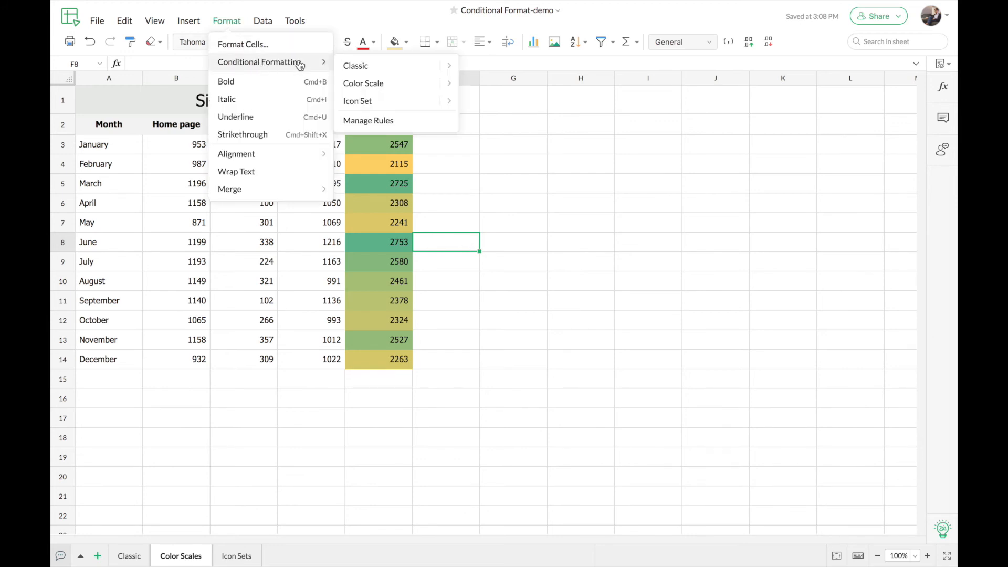
left_click(365, 121)
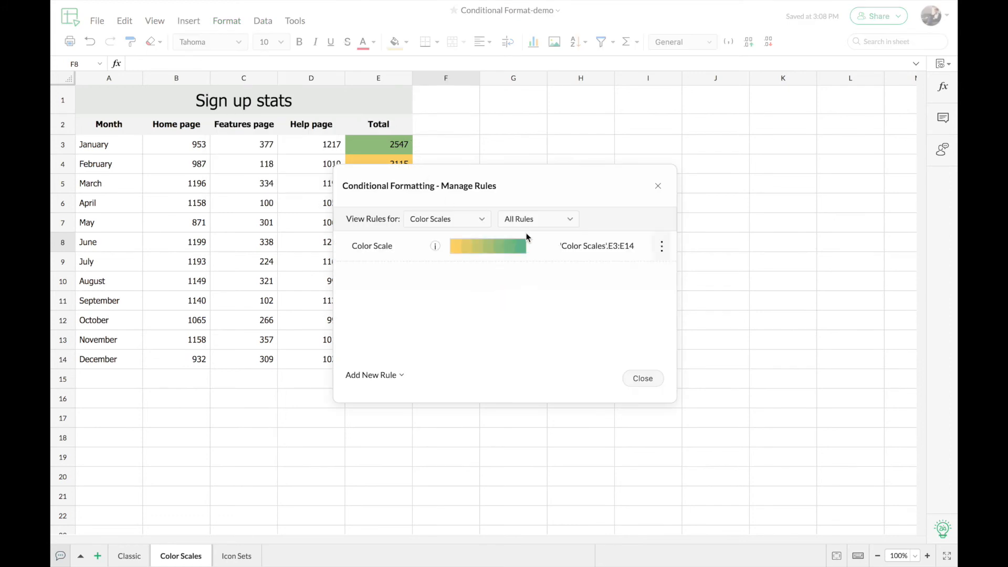
left_click(542, 251)
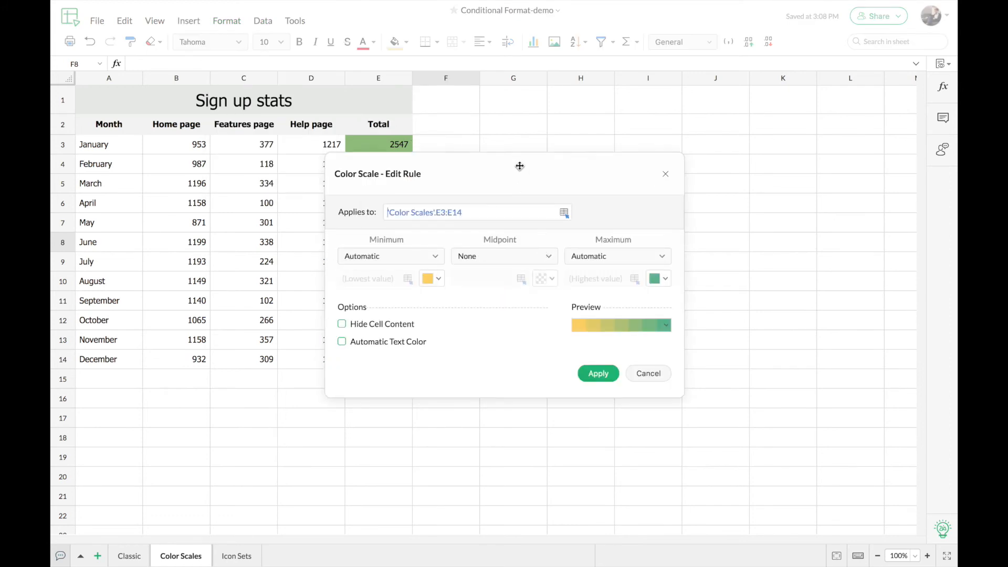
left_click_drag(527, 166, 640, 146)
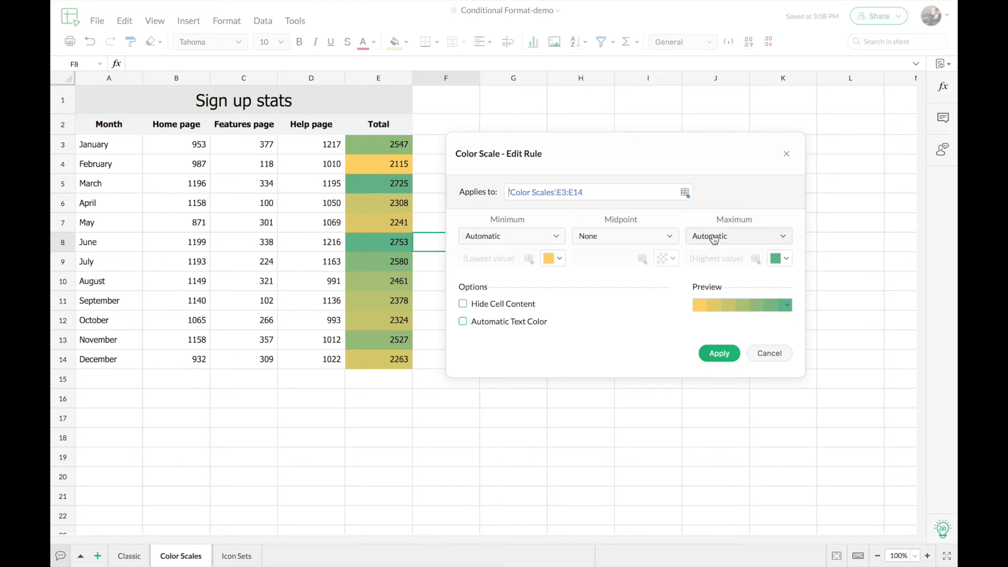
- Examine the value types and color choices offered for the color scale's minimum
left_click(555, 239)
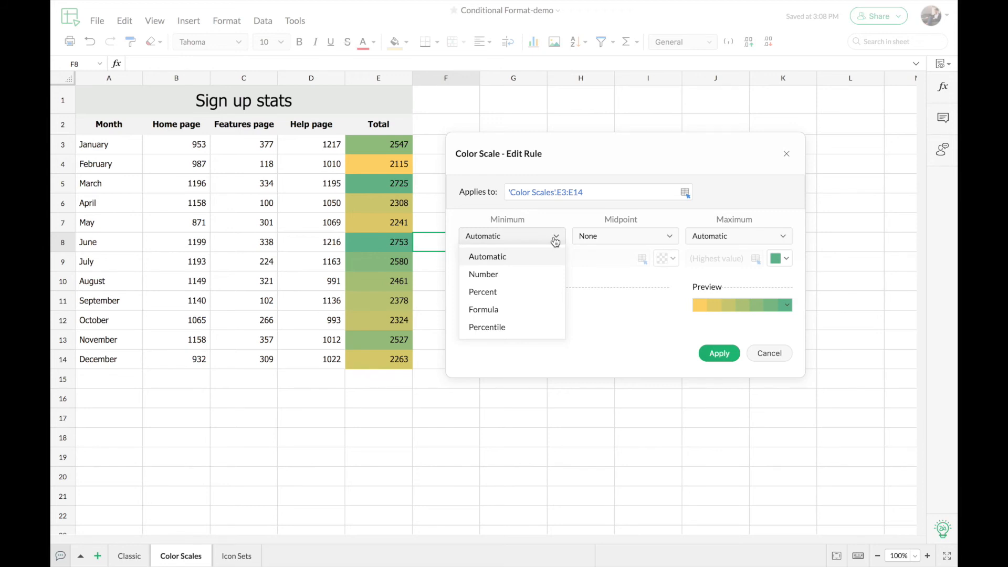
left_click(555, 239)
left_click(559, 259)
left_click(560, 261)
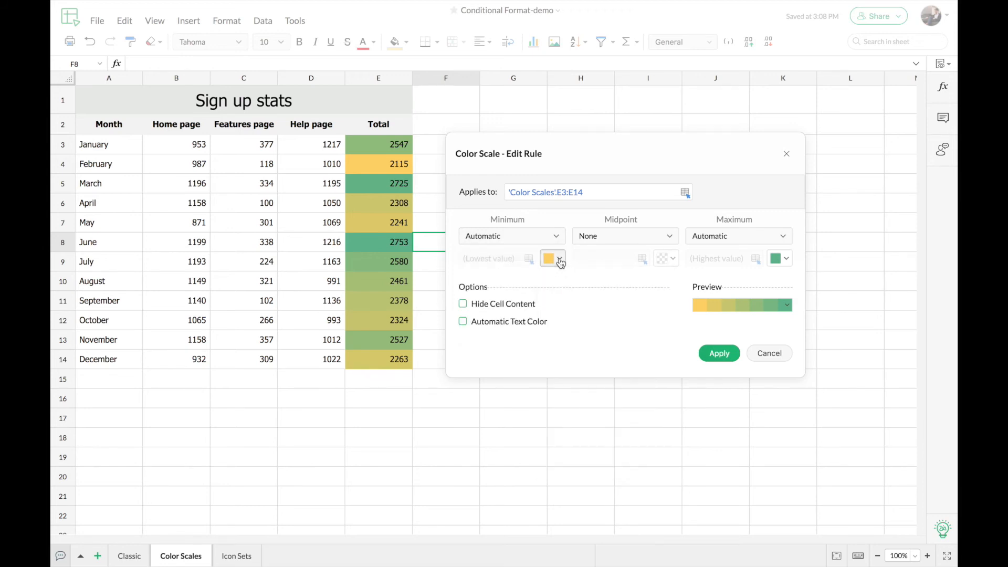
left_click(560, 260)
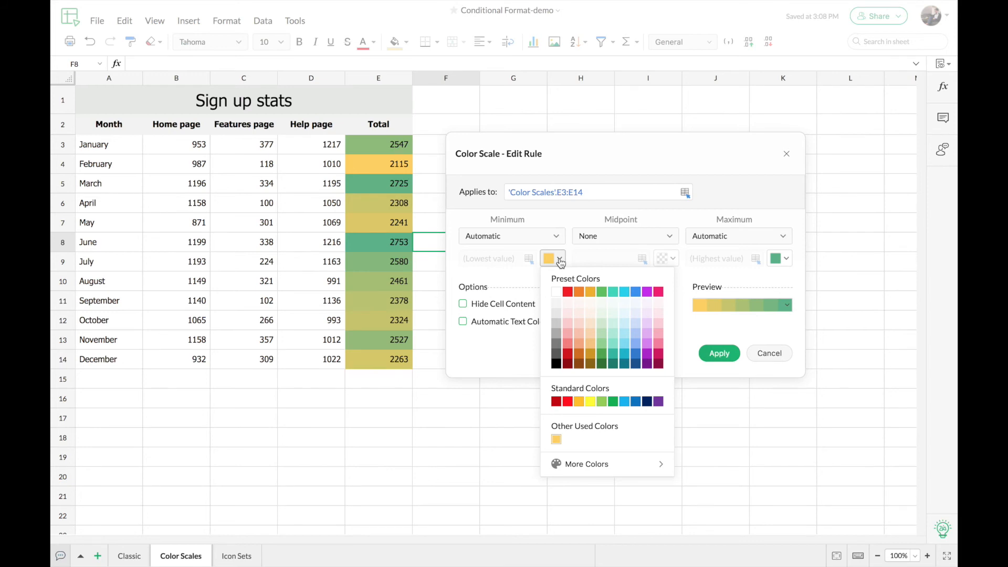
left_click(560, 261)
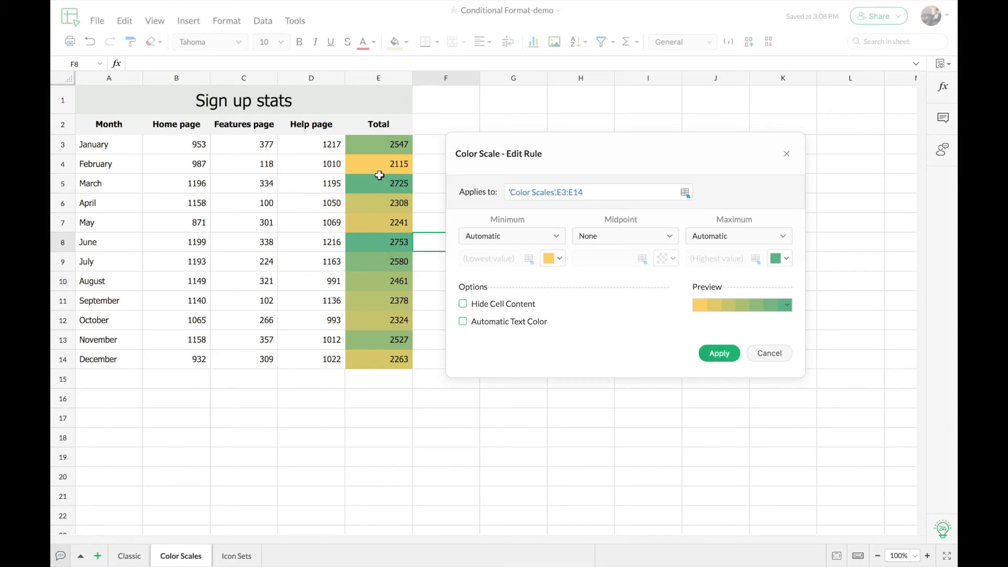
- Enable Automatic Text Color, recolor the scale from white at the minimum to black at the maximum, and apply the rule
left_click(463, 326)
left_click(560, 259)
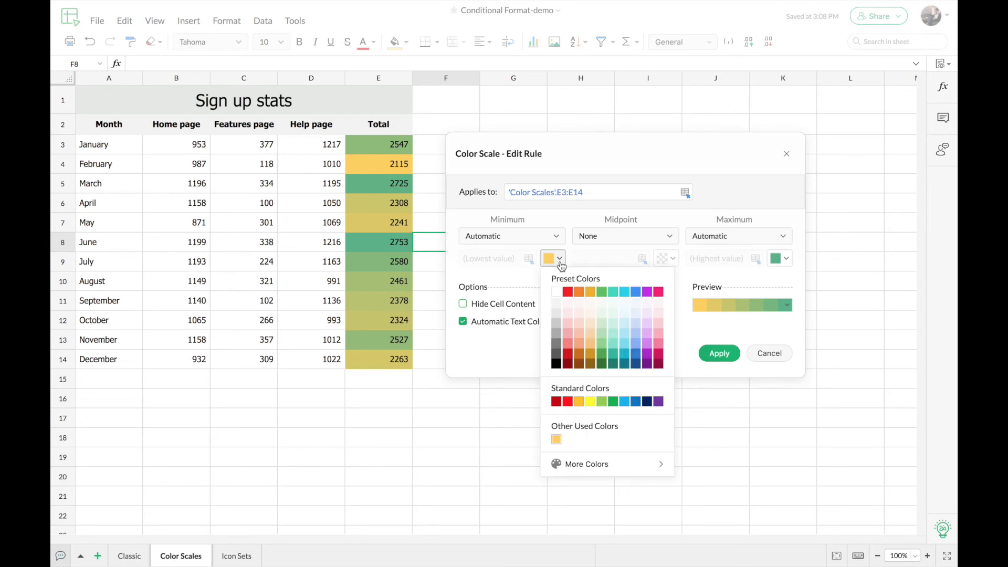
left_click(557, 292)
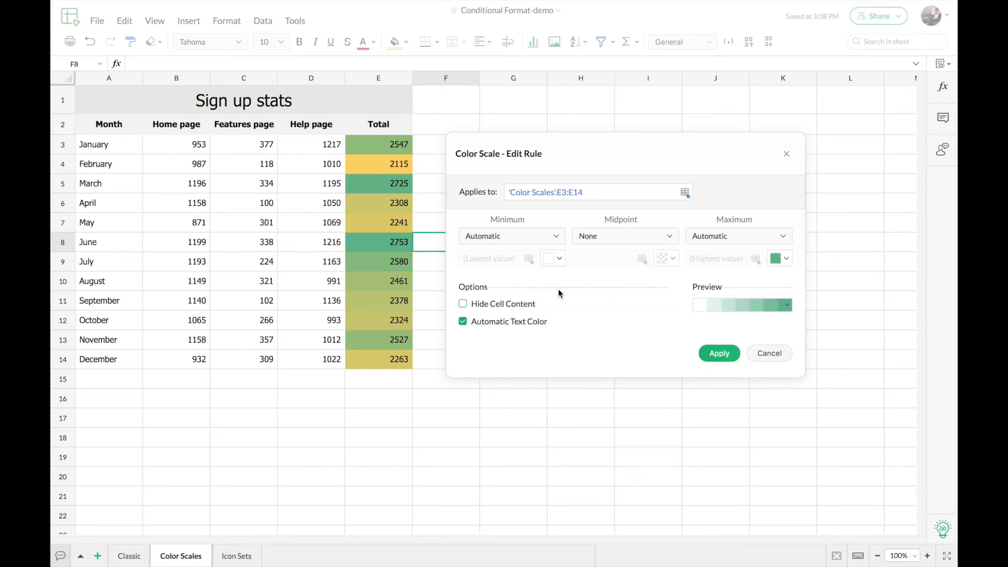
left_click(786, 262)
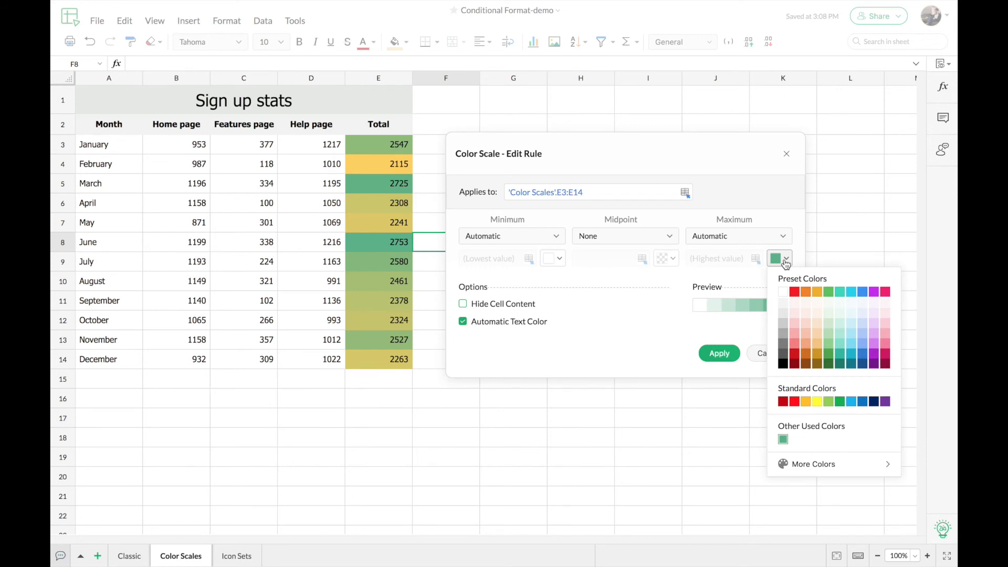
left_click(785, 363)
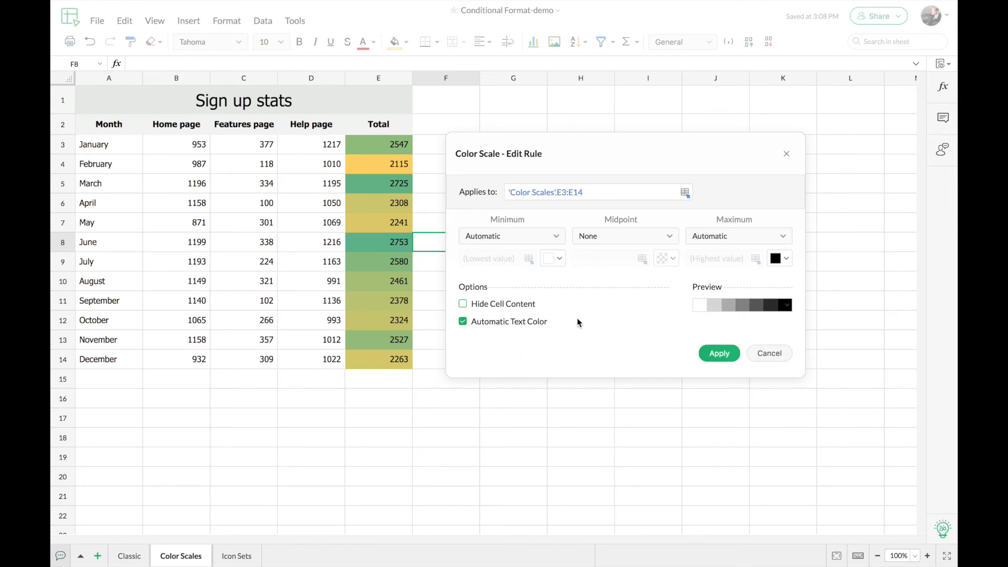
left_click(719, 354)
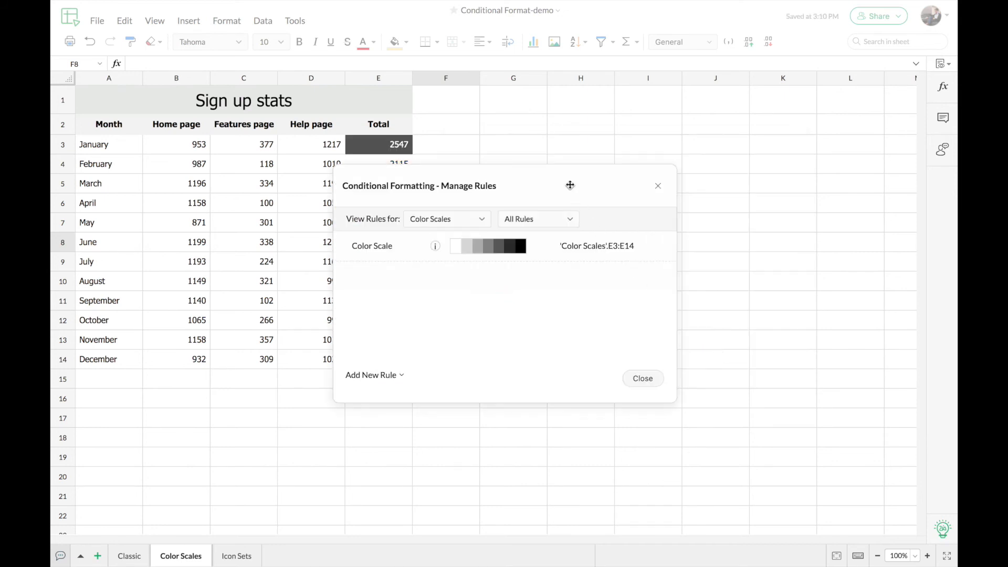
- Check the text color of the dark March total in E5 and close the rule manager
left_click_drag(567, 180, 725, 161)
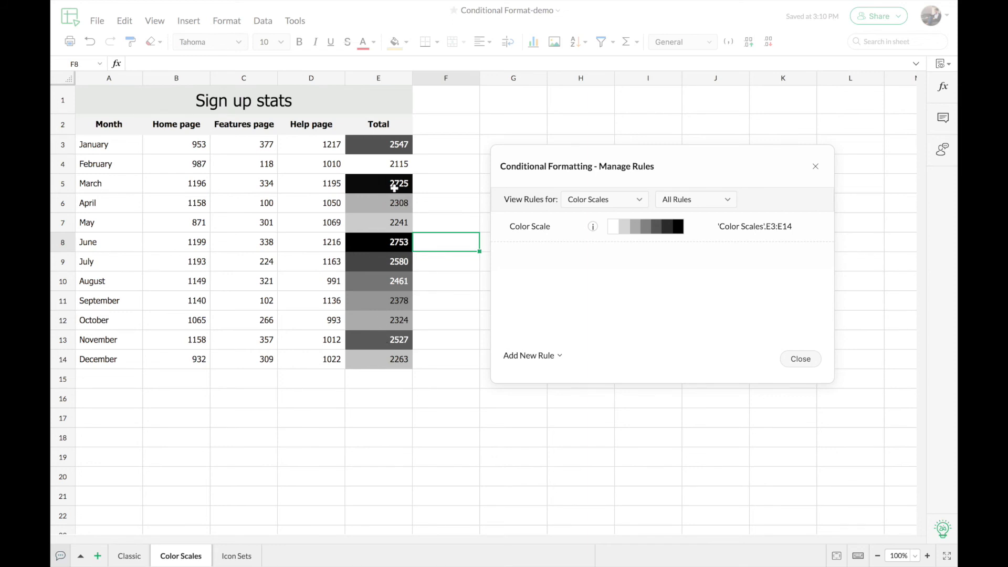
left_click(366, 185)
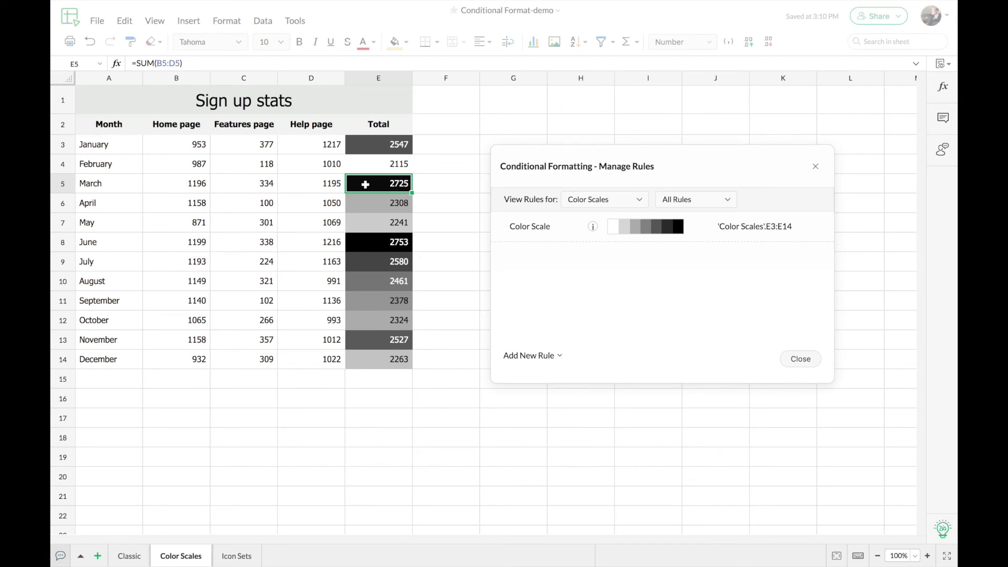
left_click(800, 359)
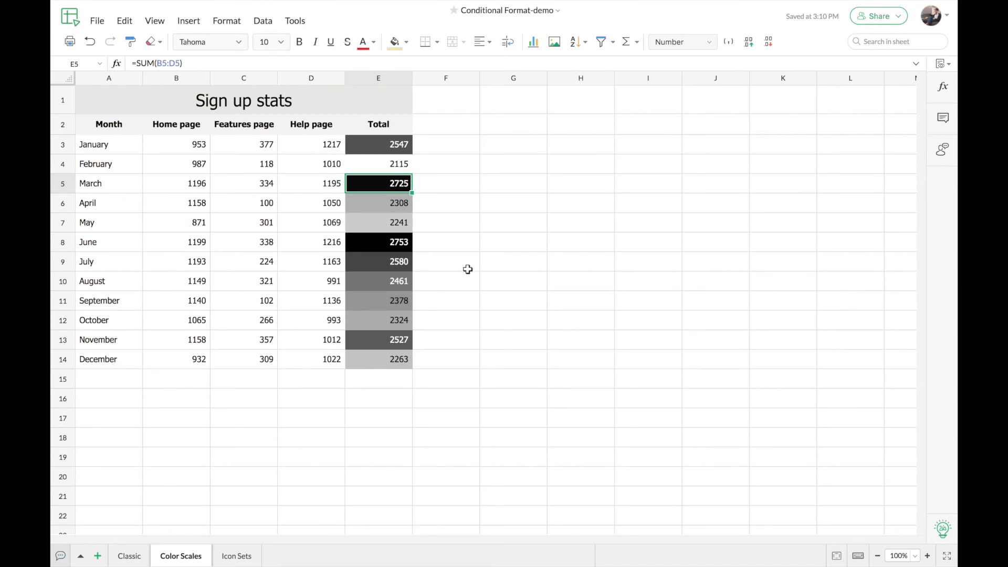
- Switch to the Icon Sets sheet and review the turnover column headers in B1, C1 and D1
left_click(237, 556)
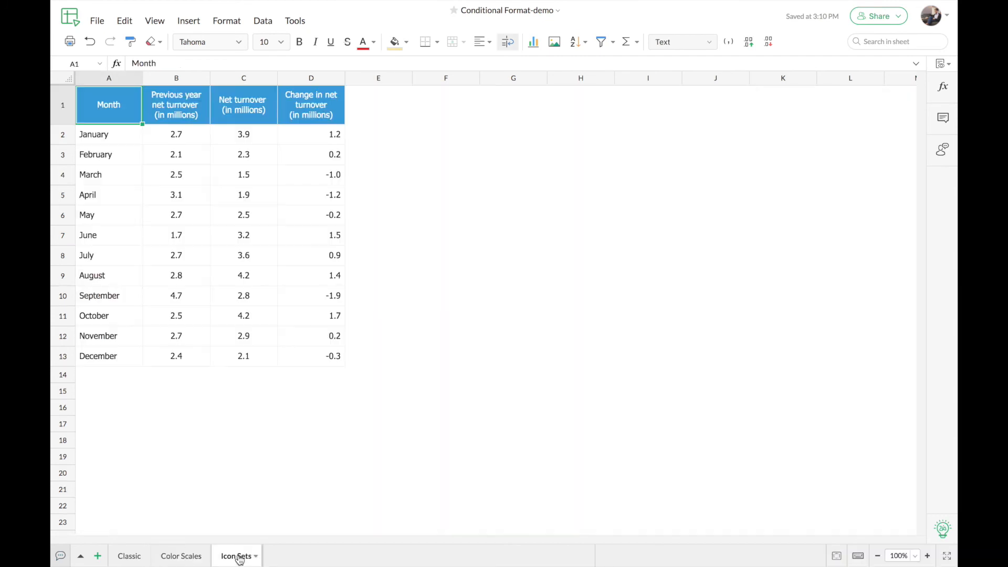
left_click(405, 212)
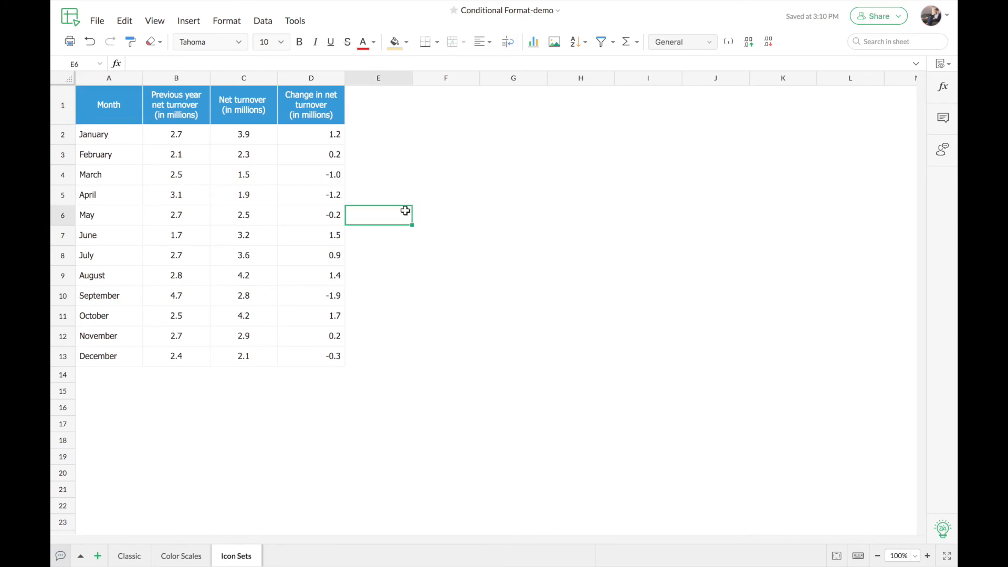
left_click(131, 112)
key("Right")
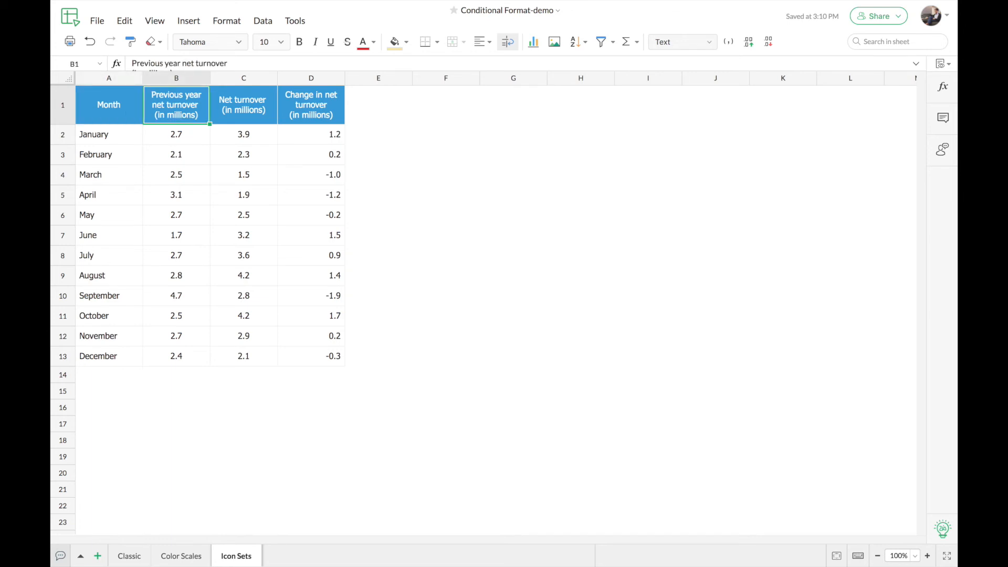
key("Right")
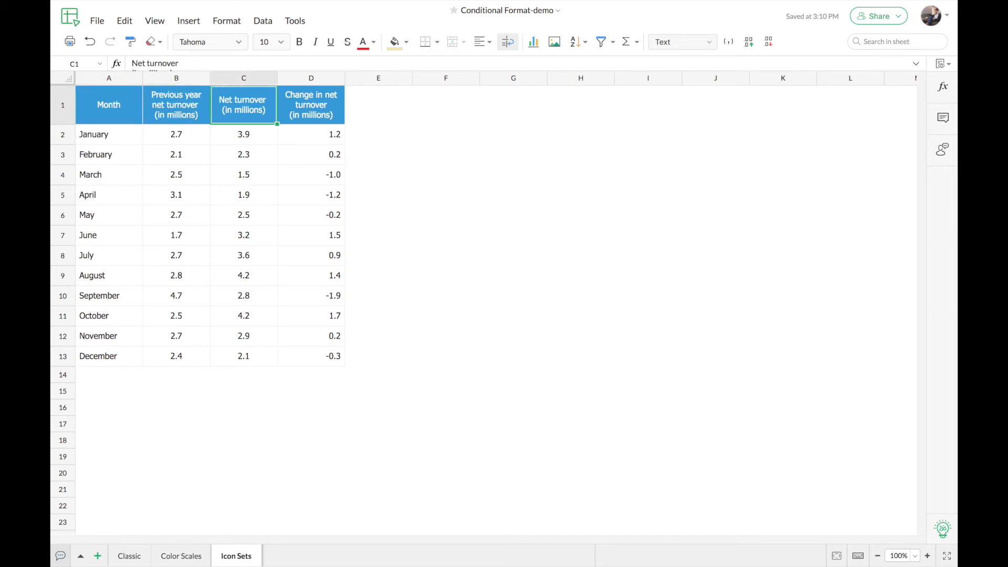
key("Right")
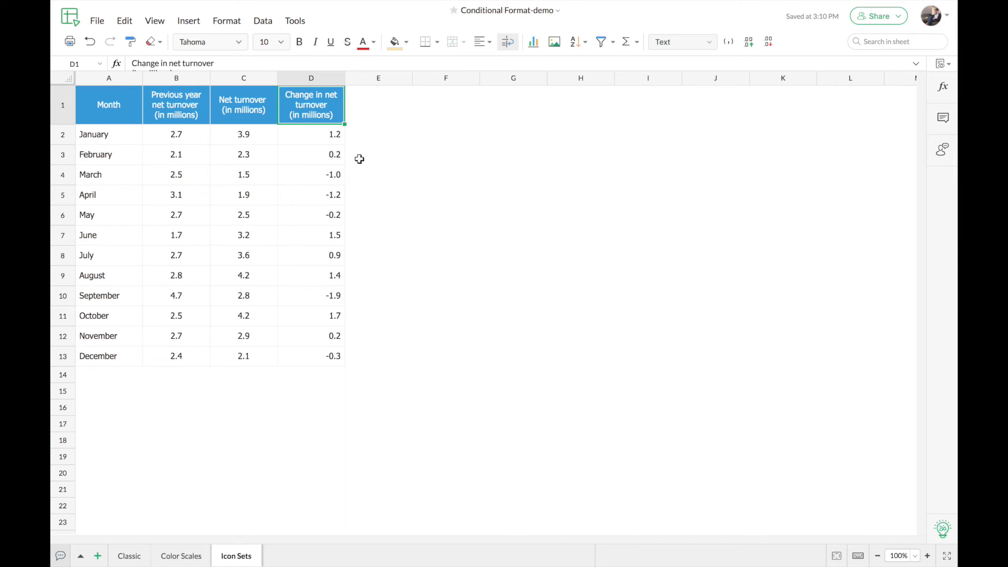
- Start a new icon set rule for D2:D13 and choose the colored directional set with four arrows
left_click_drag(313, 135, 315, 352)
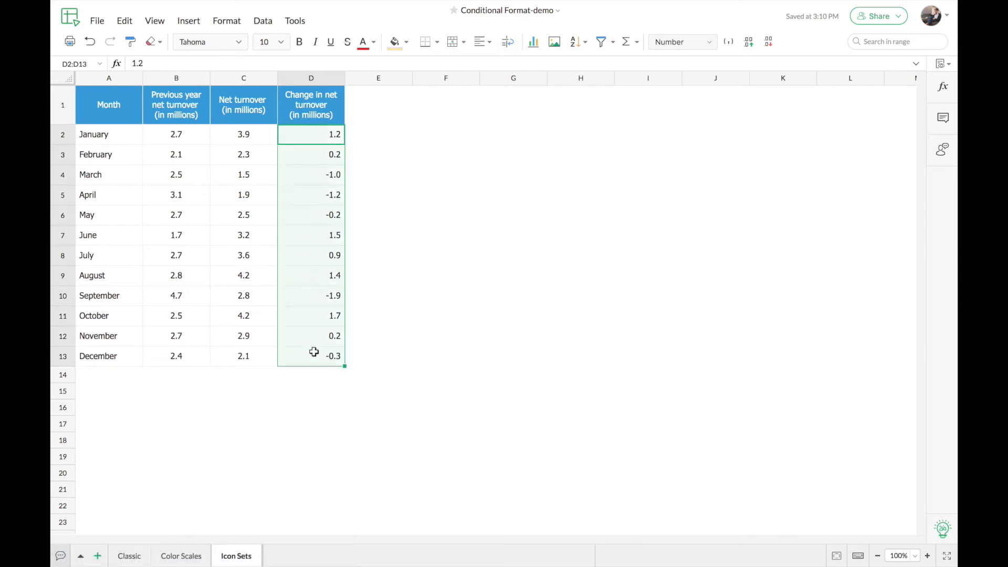
left_click(229, 21)
mouse_move(268, 63)
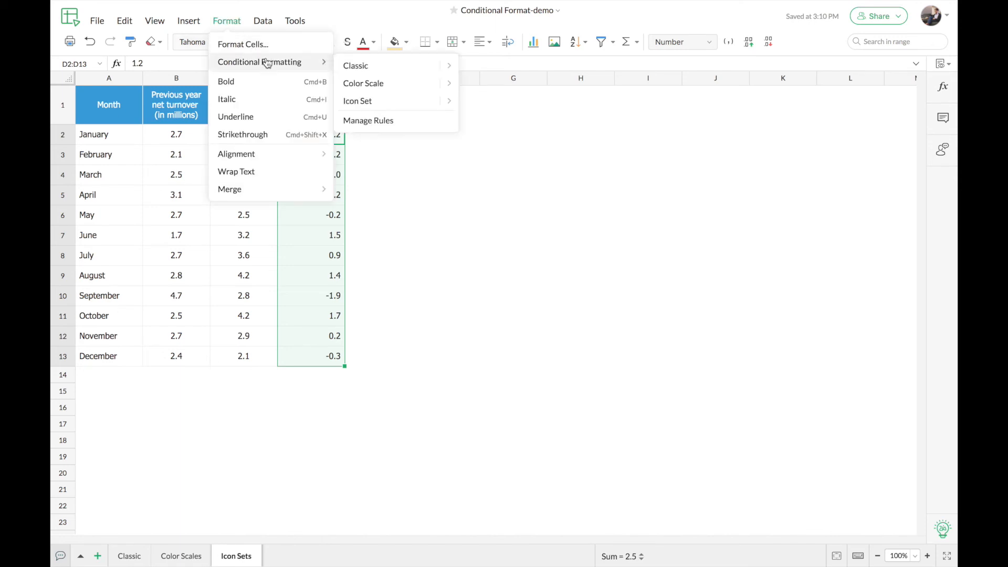
mouse_move(370, 102)
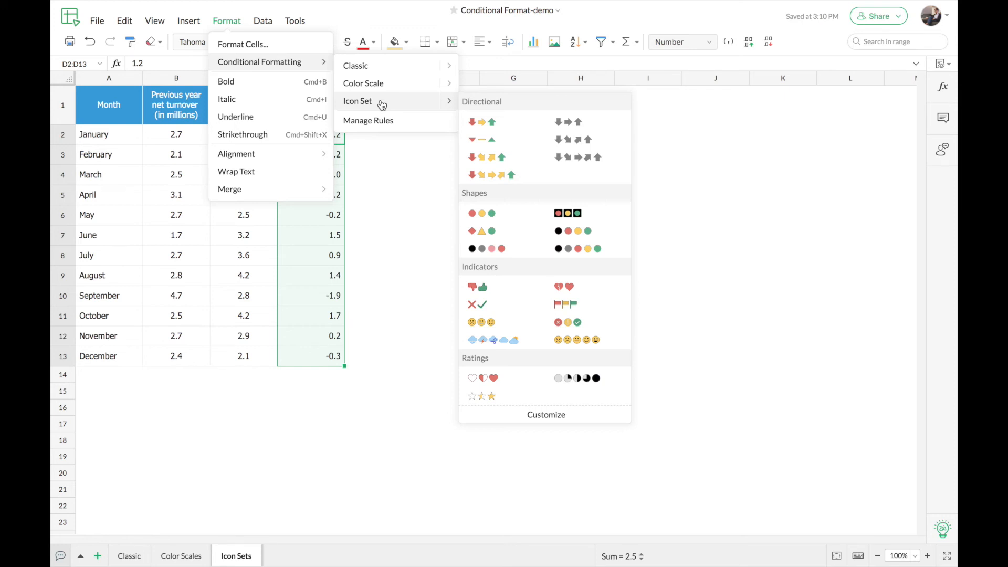
left_click(382, 104)
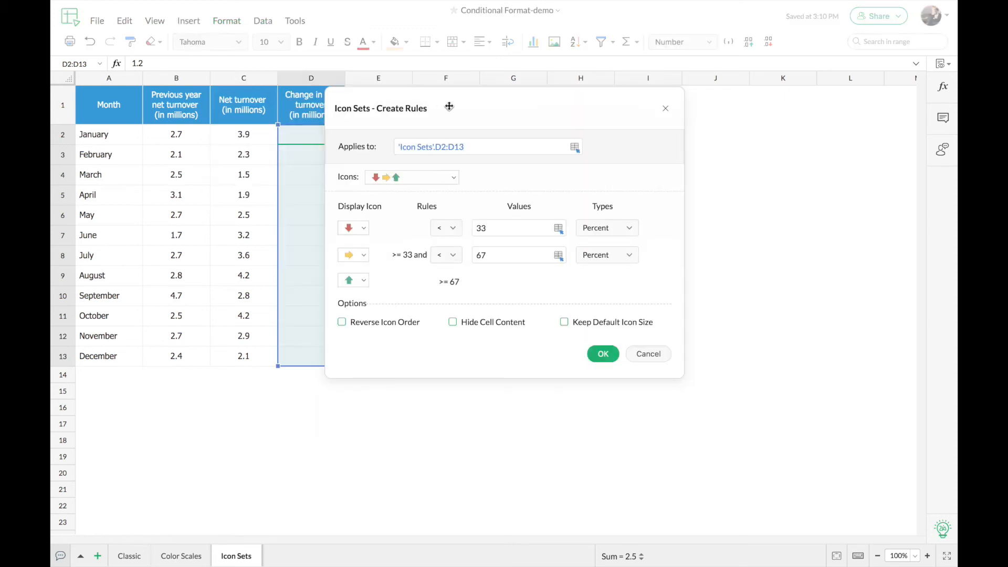
left_click_drag(449, 106, 506, 108)
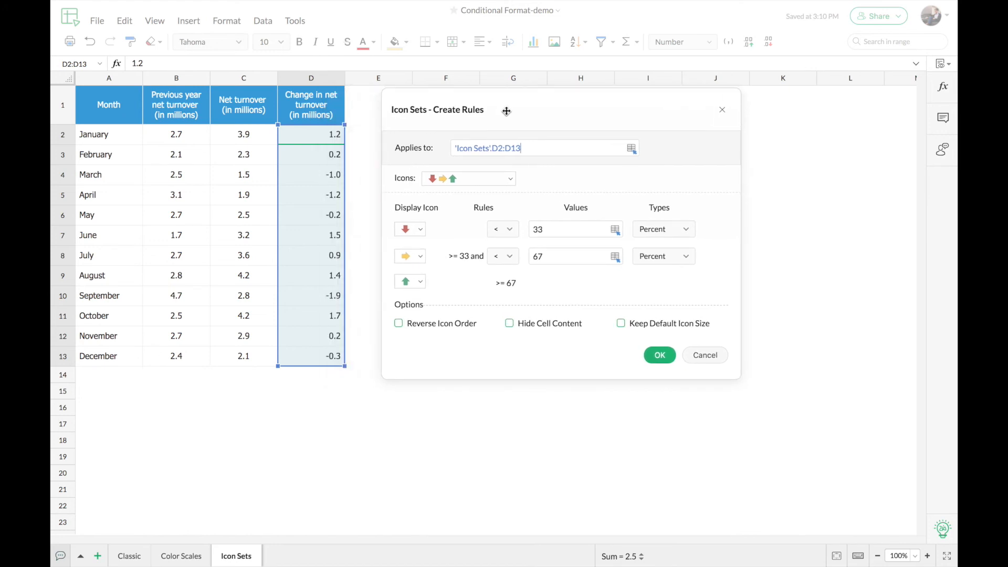
left_click(512, 180)
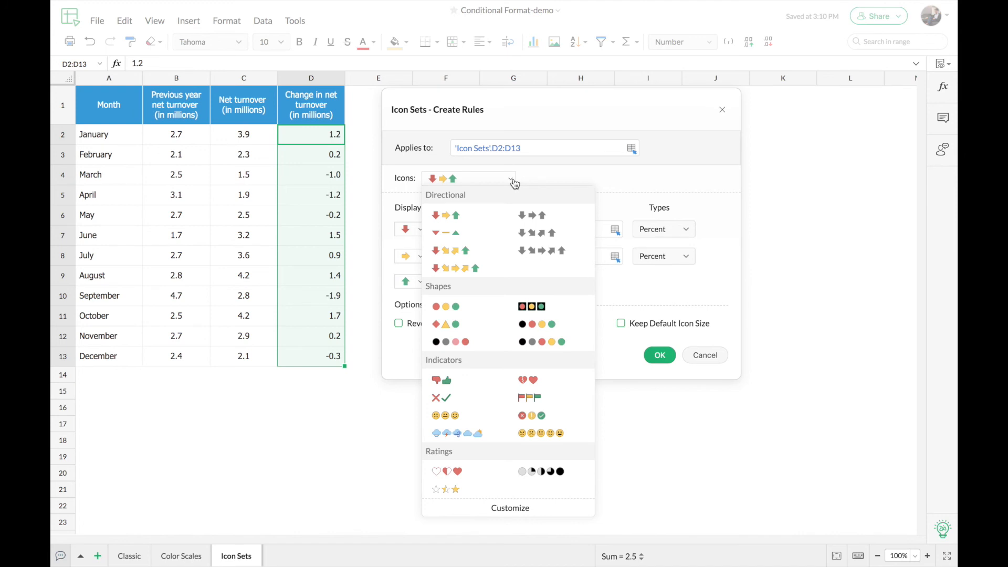
left_click(475, 256)
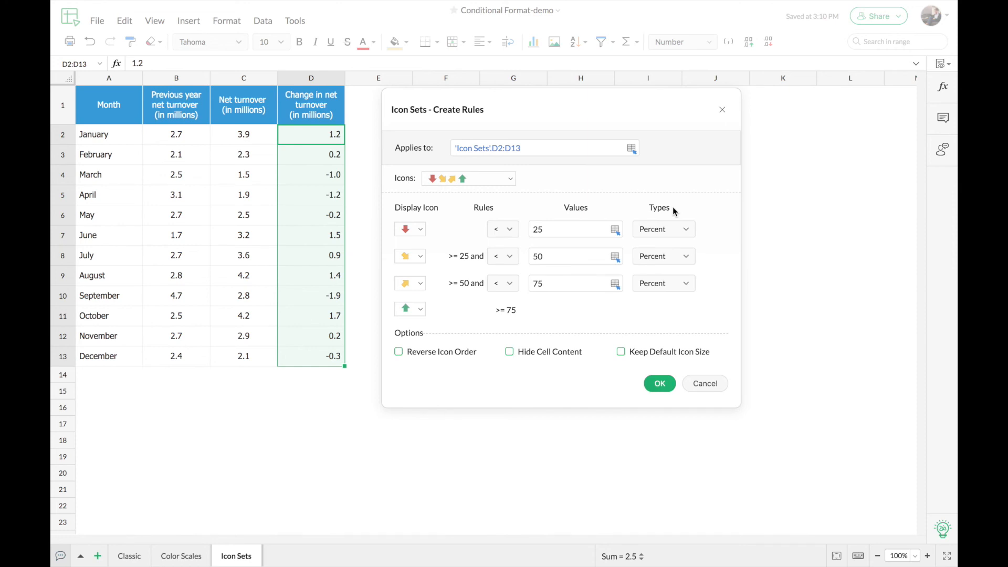
- Change the value type of all three icon thresholds to Number
left_click(686, 229)
left_click(676, 269)
left_click(681, 257)
left_click(677, 295)
left_click(679, 286)
left_click(681, 321)
- Keep the < operator and set the icon thresholds to -1, 0 and 1
left_click(512, 231)
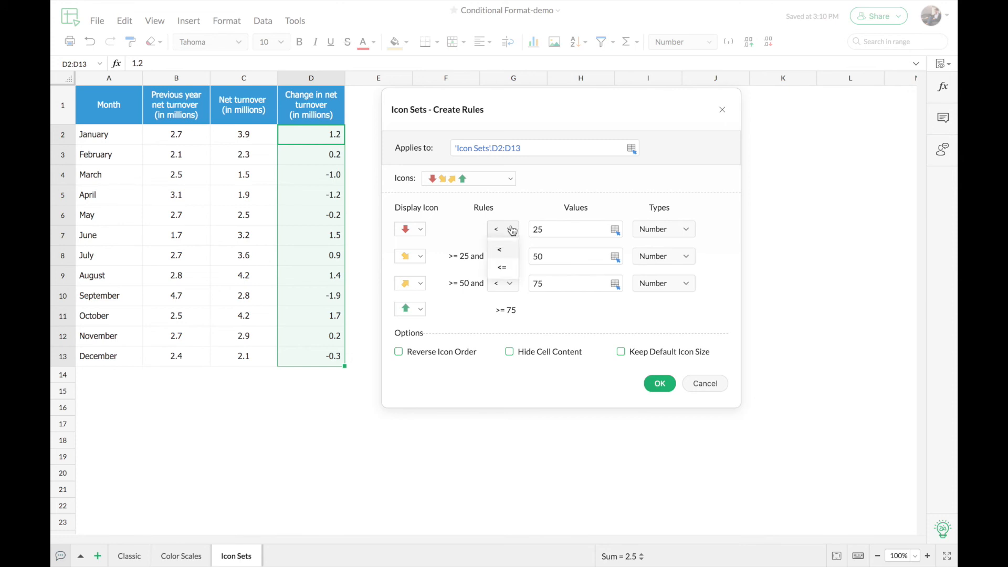
left_click(512, 230)
left_click(550, 229)
key("BackSpace")
key("BackSpace")
type("-1")
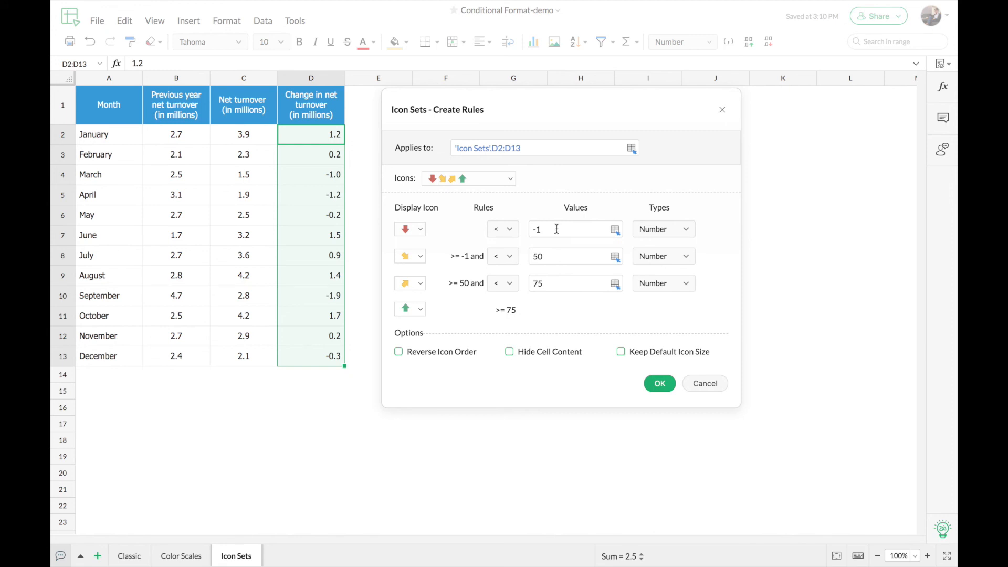
key("BackSpace")
key("BackSpace")
type("0")
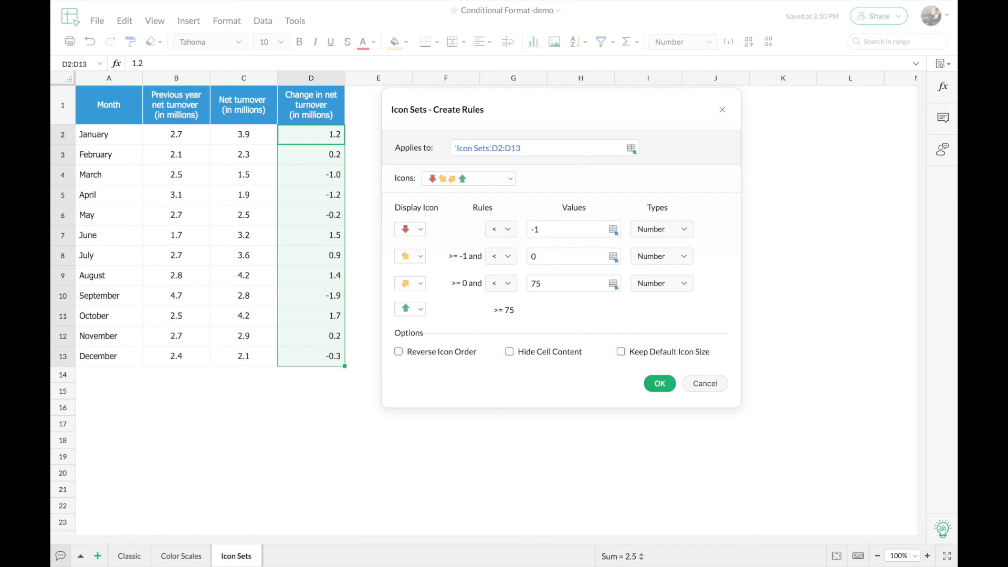
key("BackSpace")
key("BackSpace")
type("1")
- Enable Hide Cell Content and apply the icon set rule to the net turnover changes
left_click_drag(498, 311, 514, 311)
left_click(515, 312)
left_click(510, 352)
left_click(660, 385)
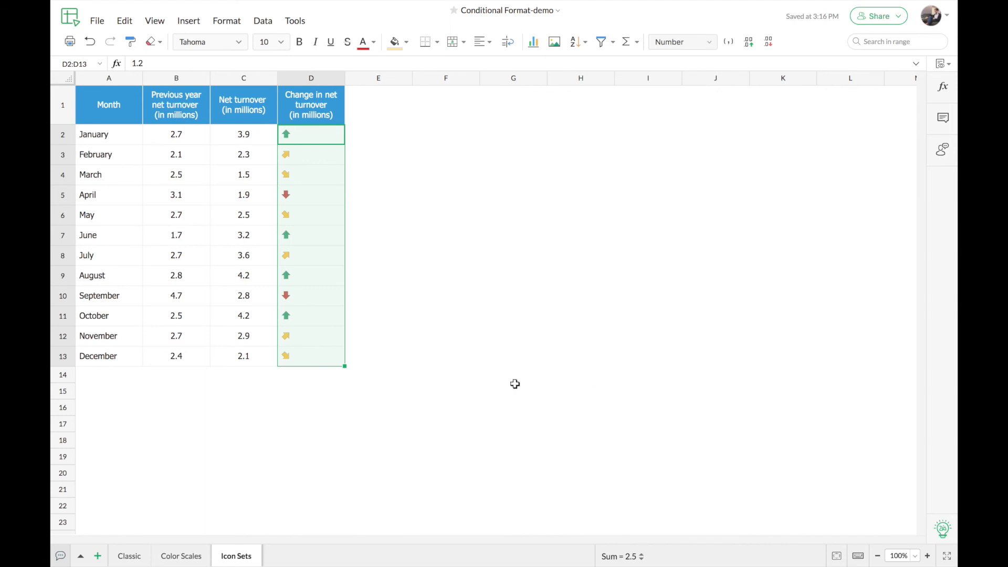
left_click(440, 275)
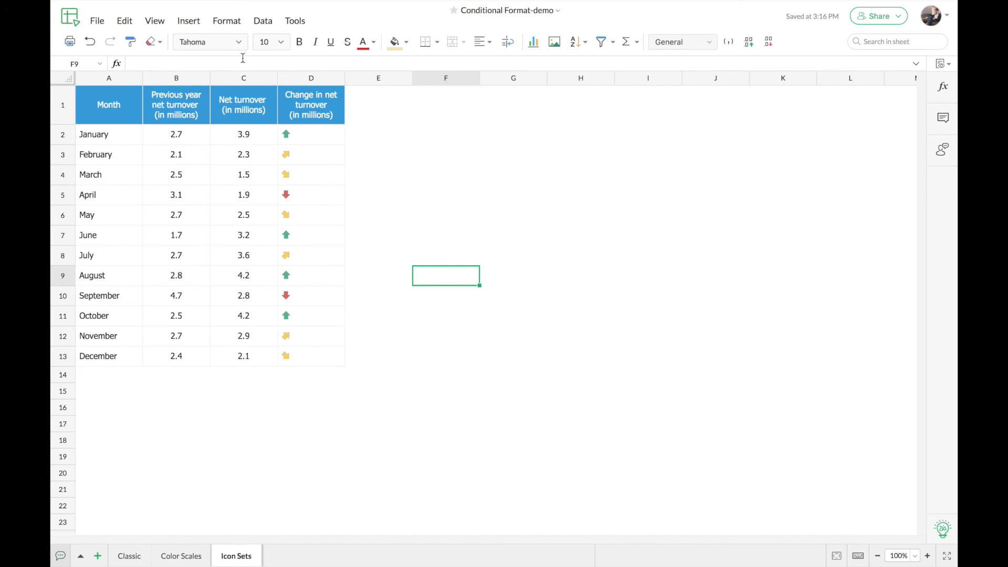
- Edit the existing icon set rule to turn off Hide Cell Content, and move the rule manager clear of the data
left_click(229, 23)
mouse_move(263, 62)
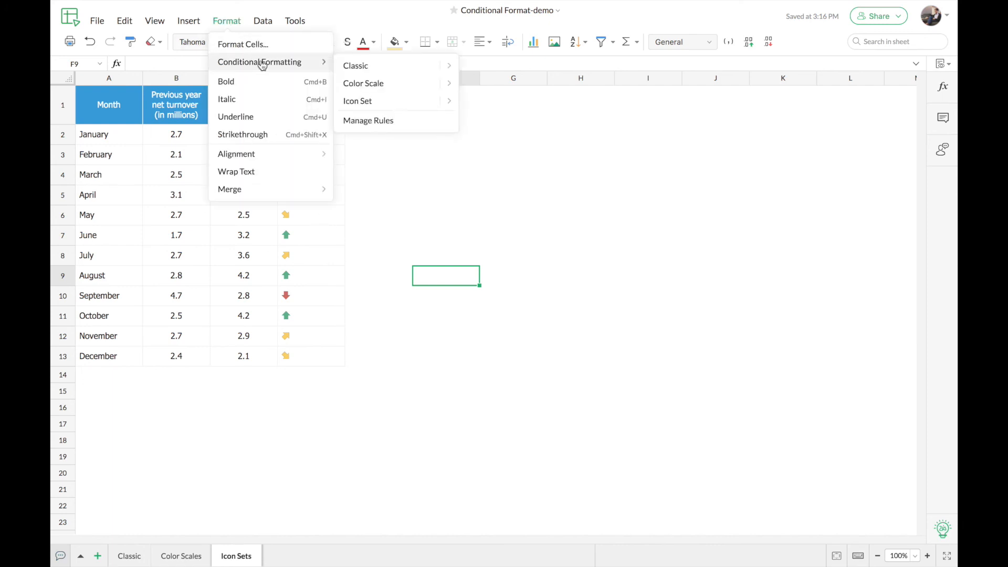
left_click(360, 121)
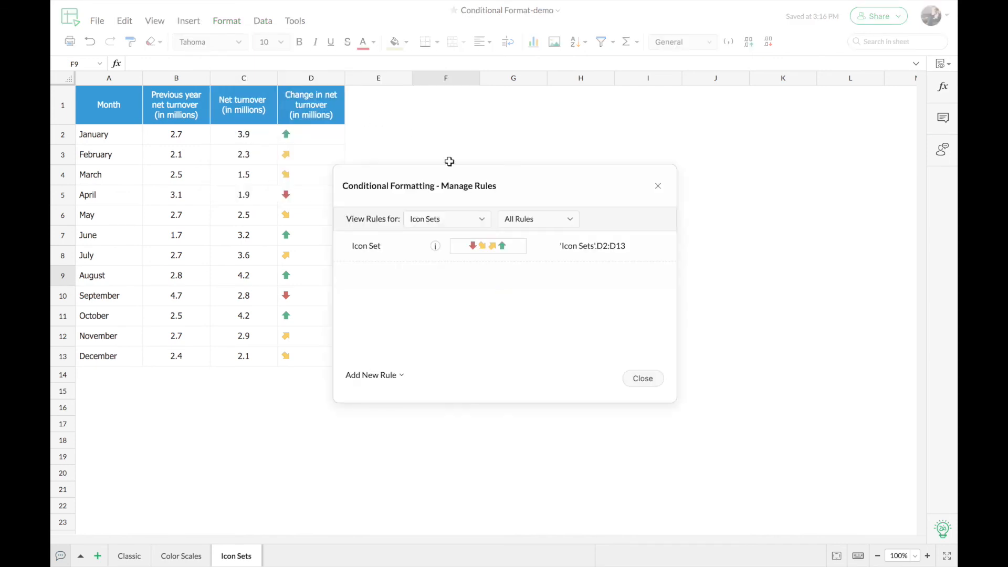
left_click(542, 253)
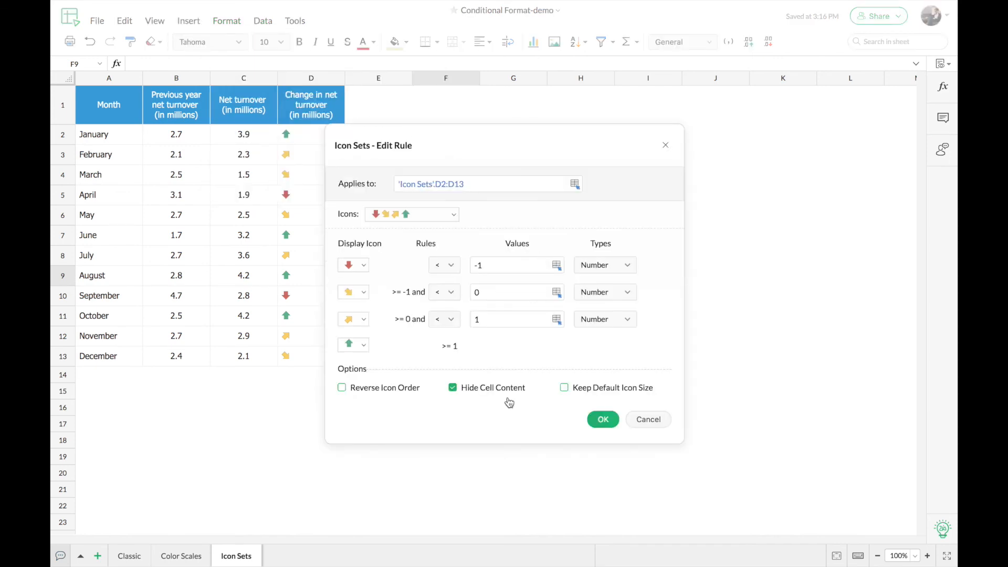
left_click(452, 388)
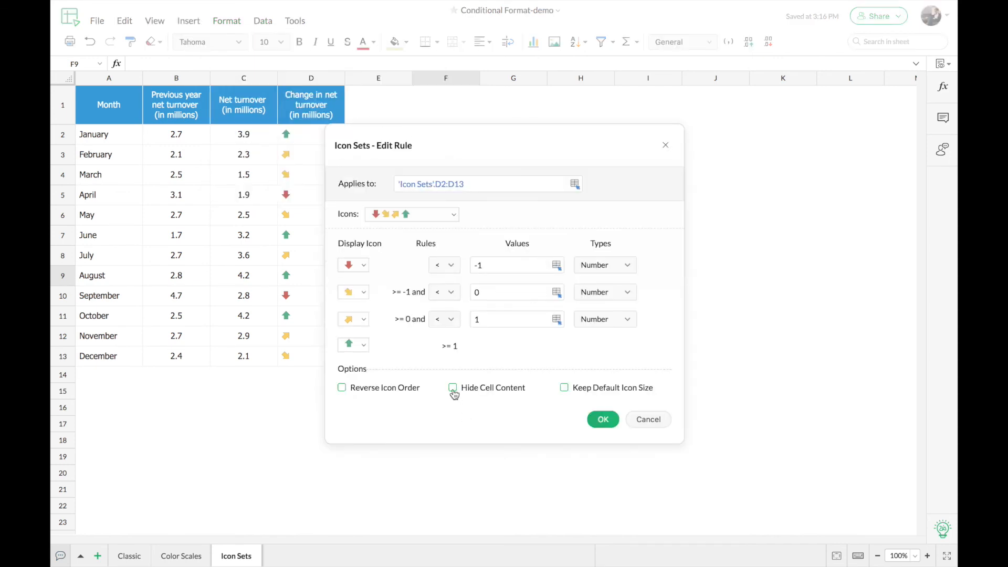
left_click(603, 420)
left_click_drag(520, 175, 590, 121)
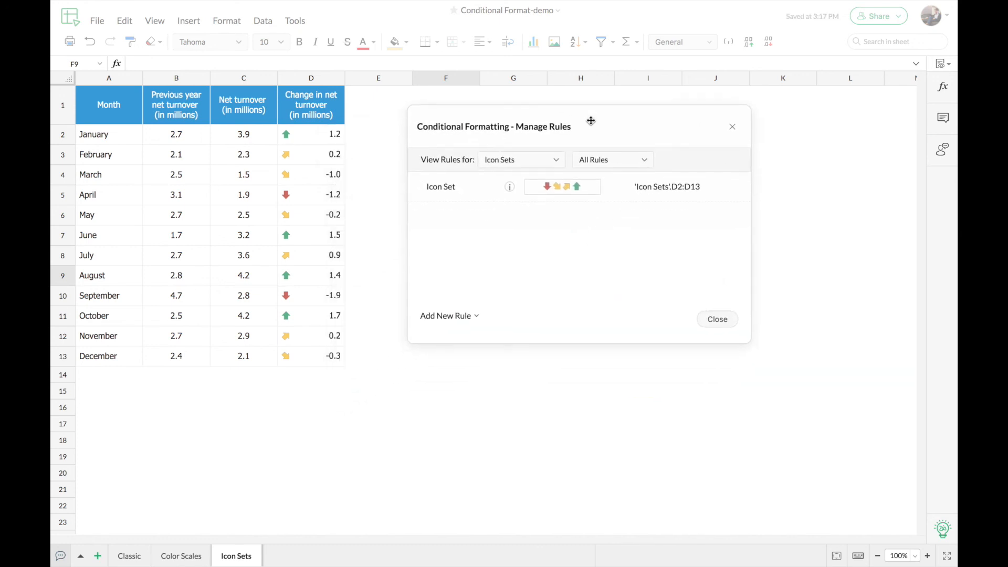
- Compare the icons with the turnover changes in D2, D5, D4 and D3, and close the rule manager
left_click(320, 136)
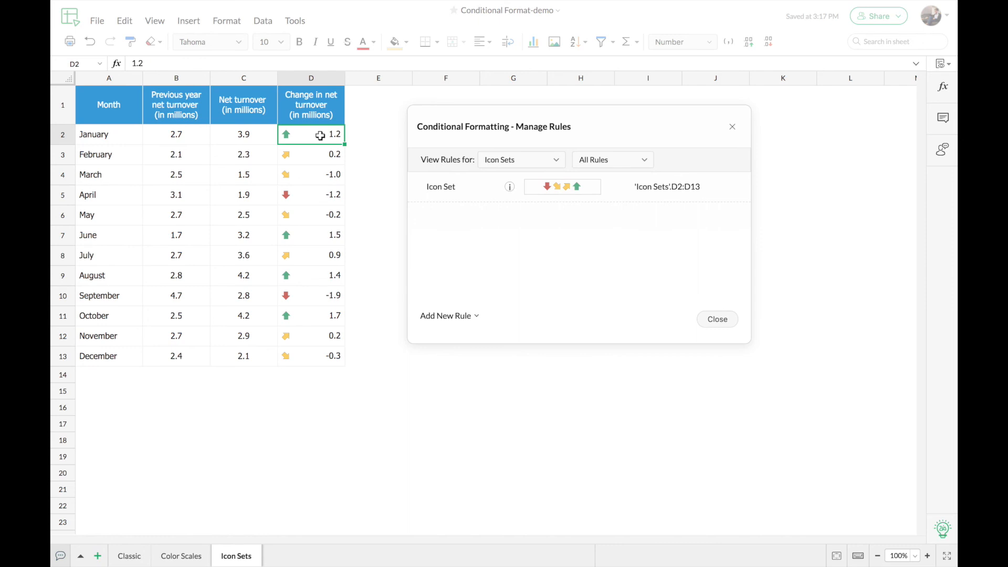
key("Down")
key("Up")
left_click(315, 195)
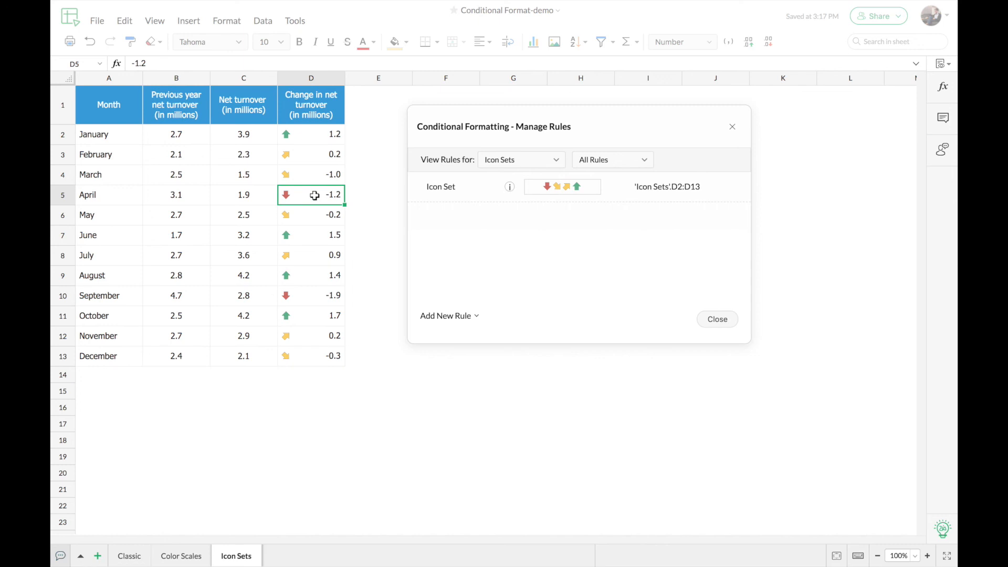
left_click(310, 176)
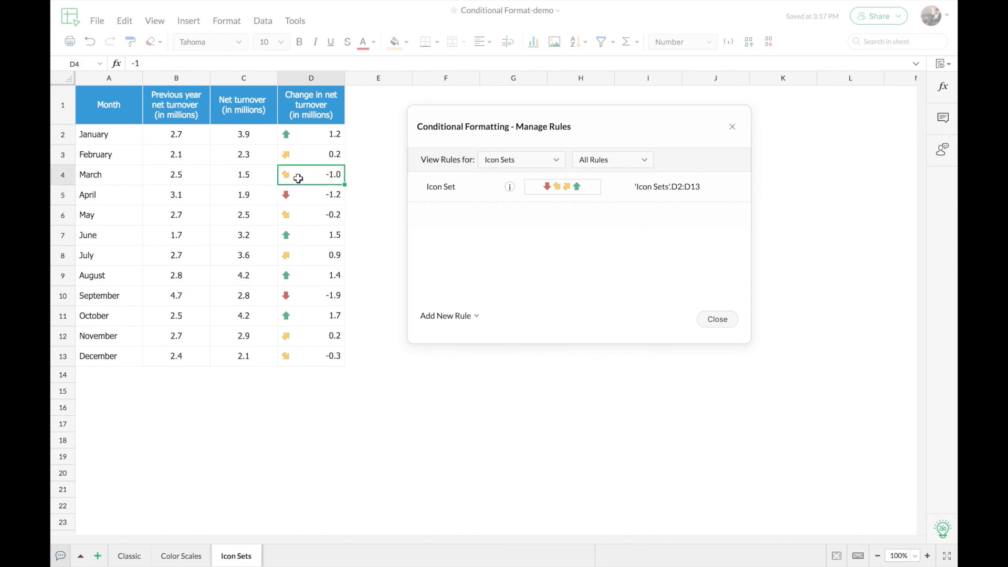
left_click(308, 158)
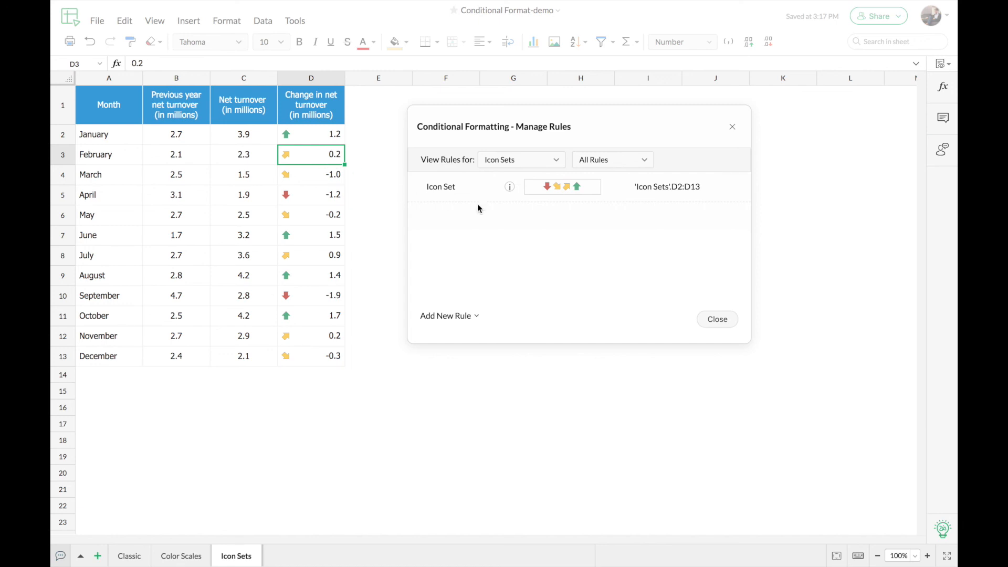
mouse_move(511, 191)
left_click(718, 319)
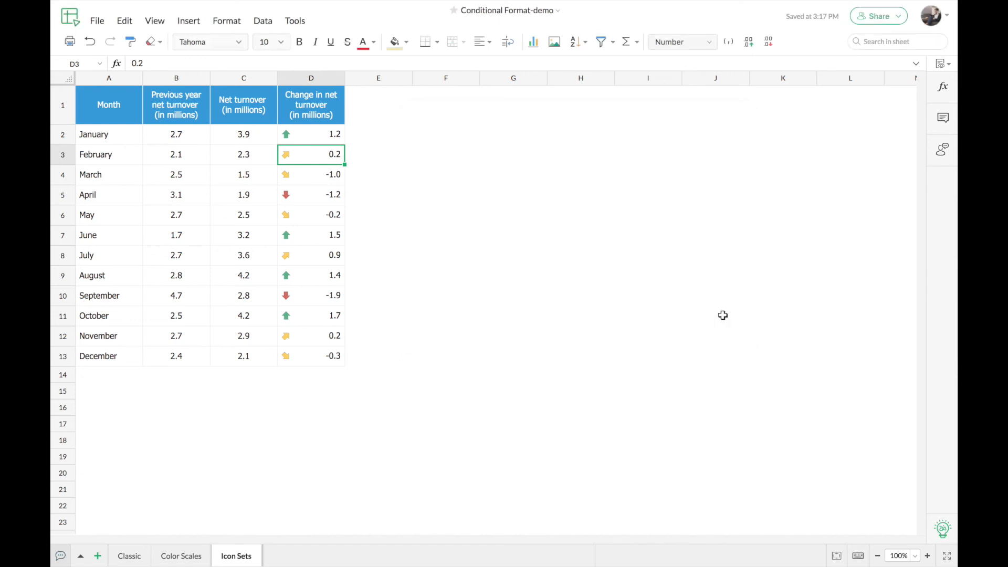
left_click(427, 219)
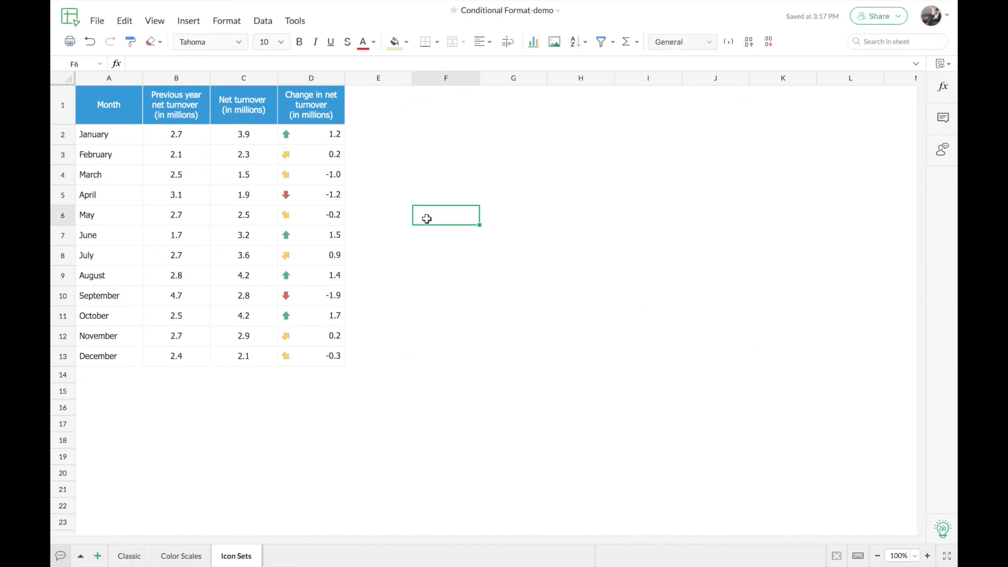